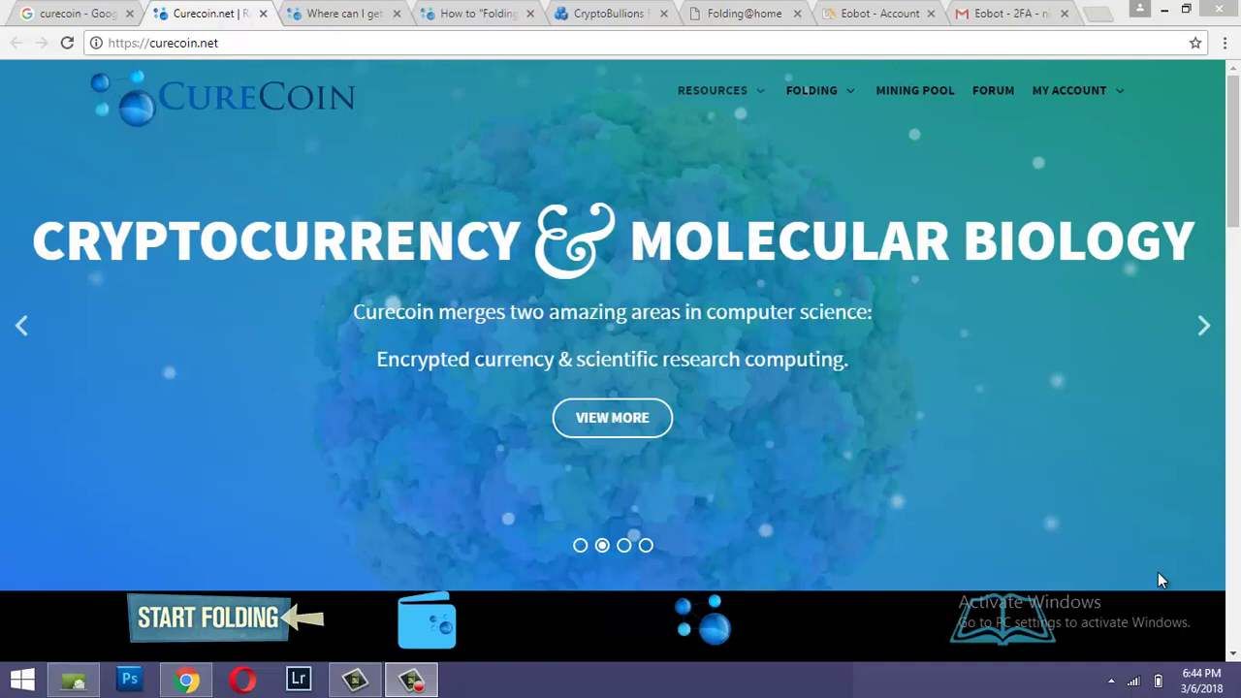
Step: Look over the Google results for curecoin and the banner slides on the Curecoin.net home page
key("alt+Tab")
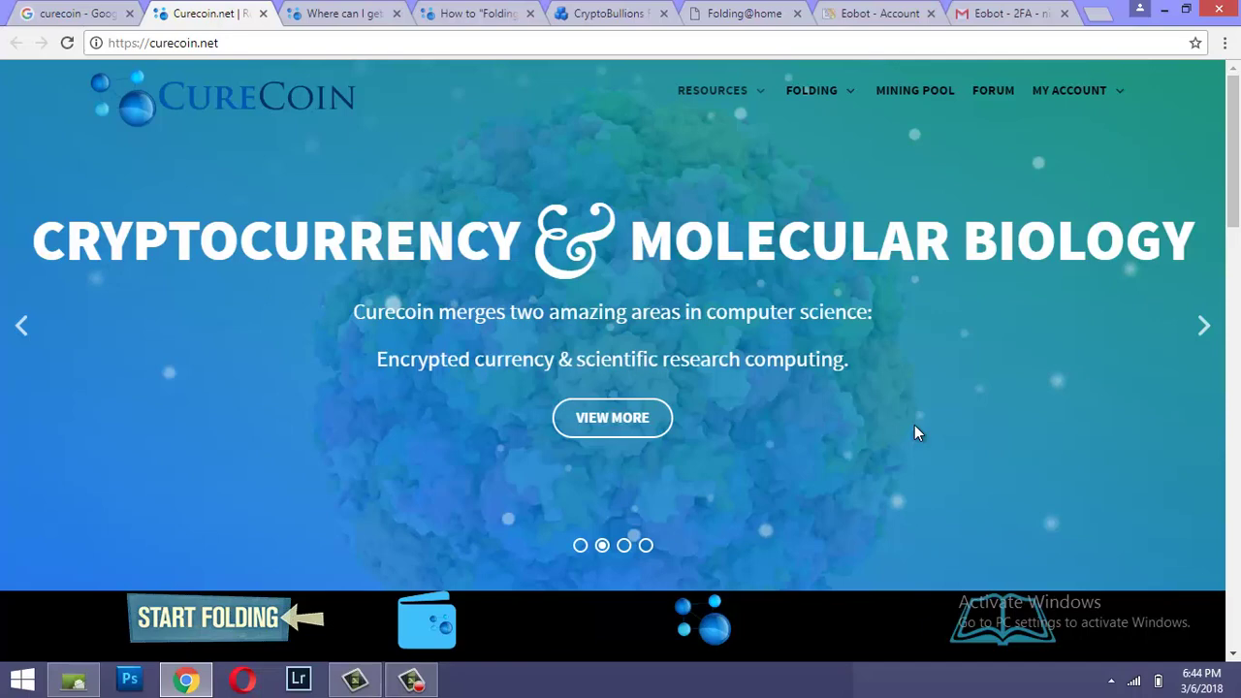
left_click(53, 19)
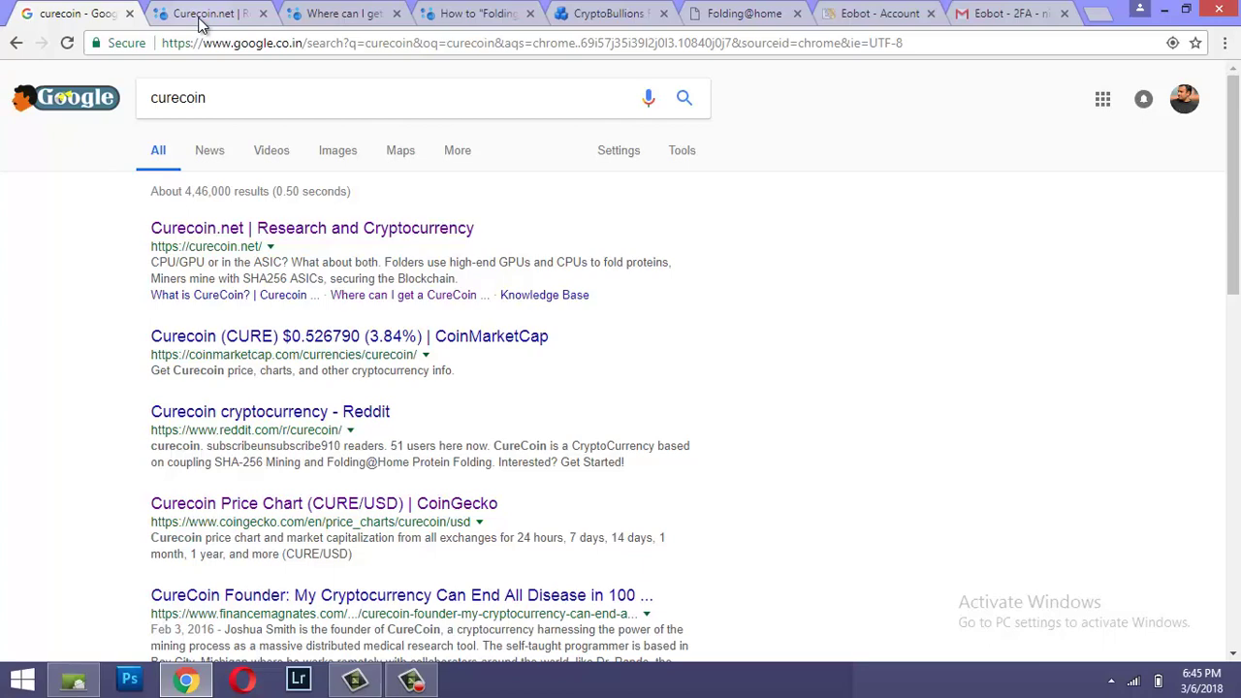
left_click(235, 17)
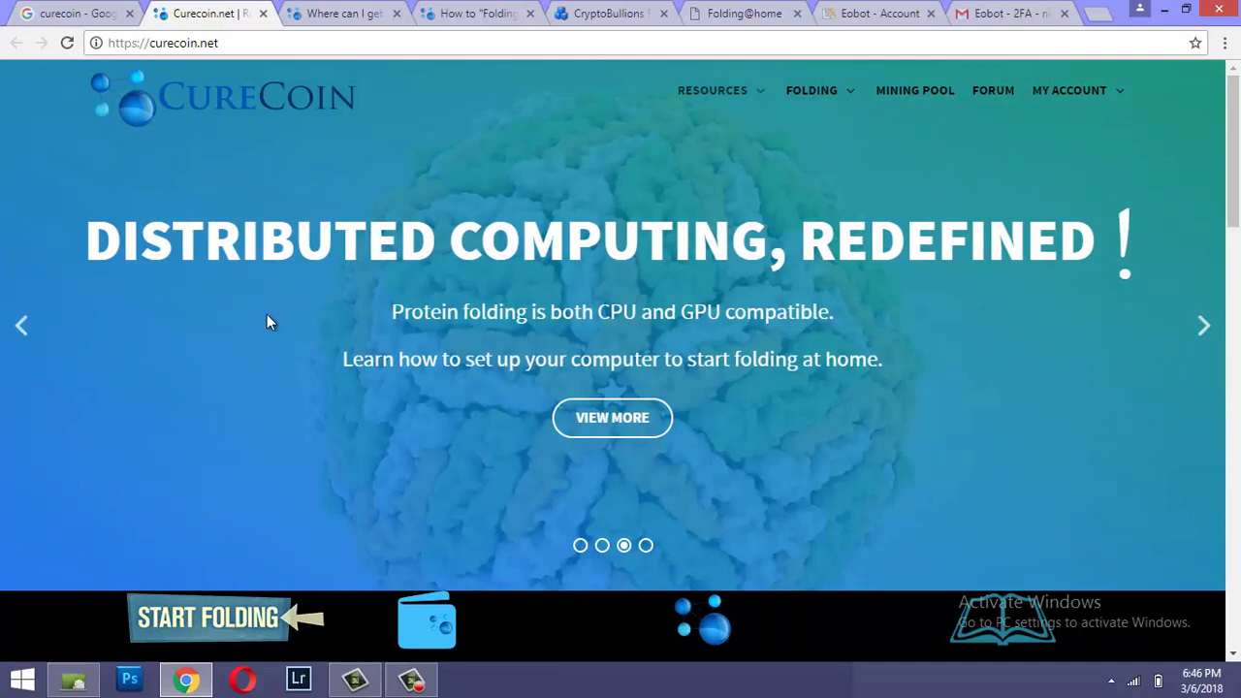
left_click(22, 326)
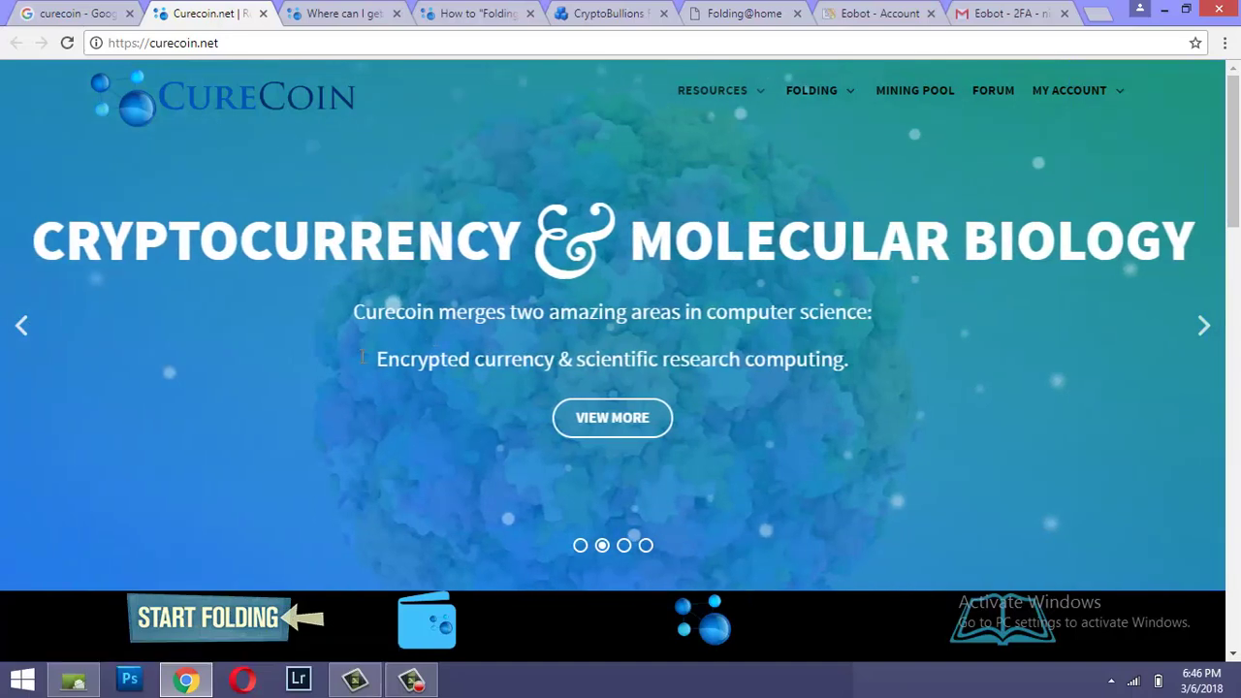
left_click(1204, 327)
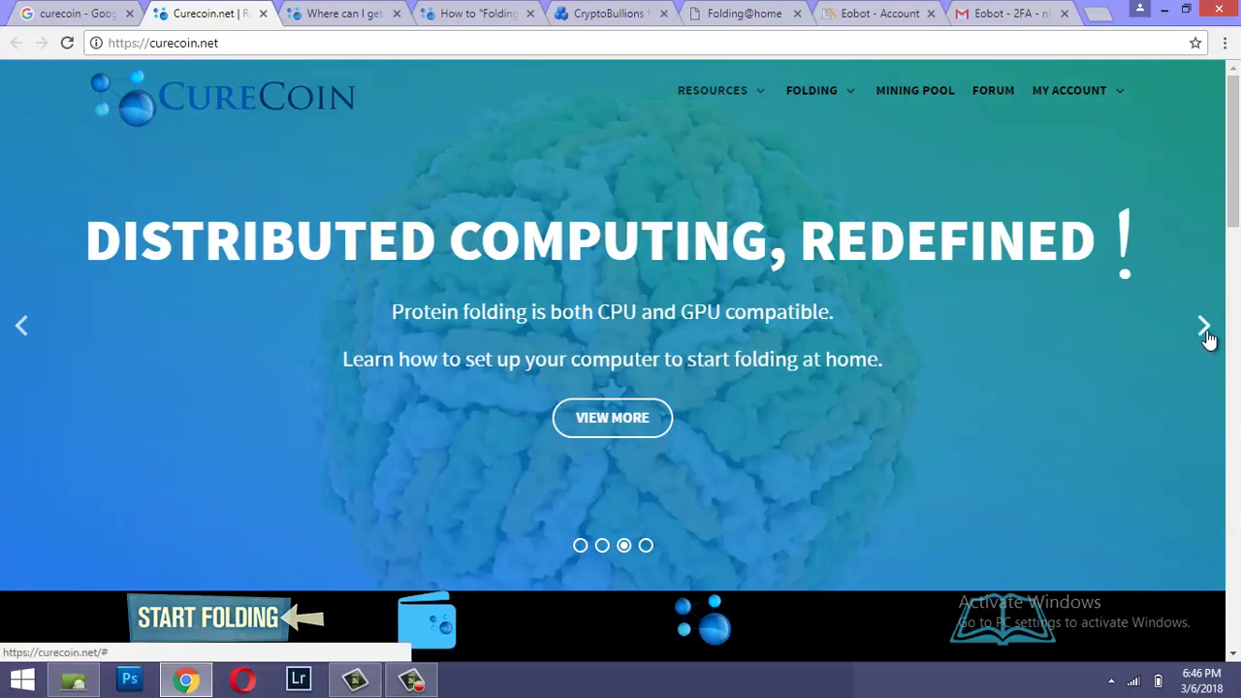
left_click(1204, 329)
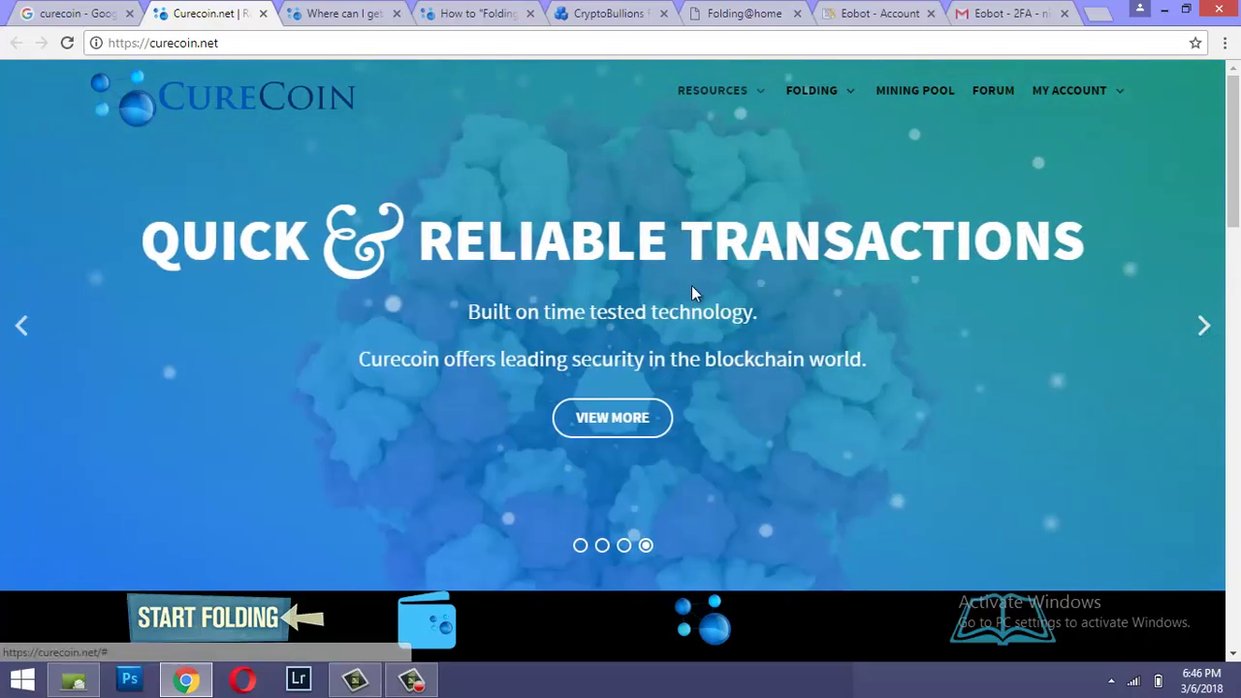
left_click(23, 326)
left_click(23, 325)
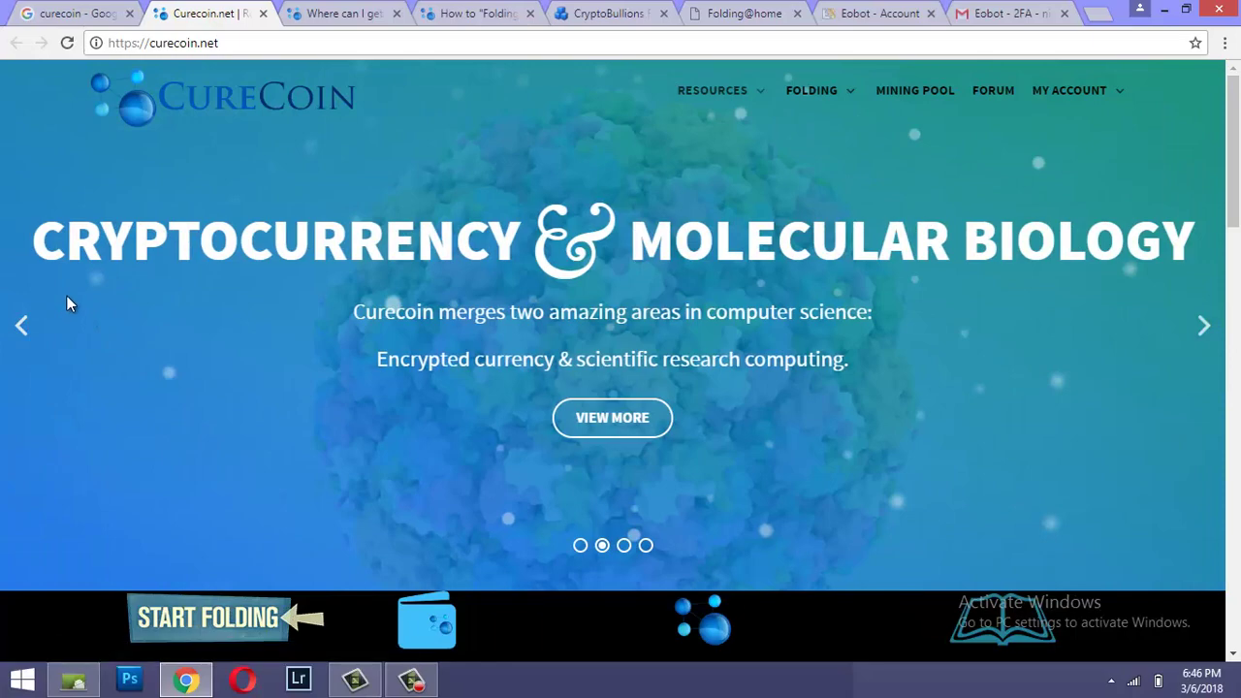
Step: Review the wallet download section of the home page and the CureCoin wallet versions offered for each platform
scroll(364, 403, "down", 5)
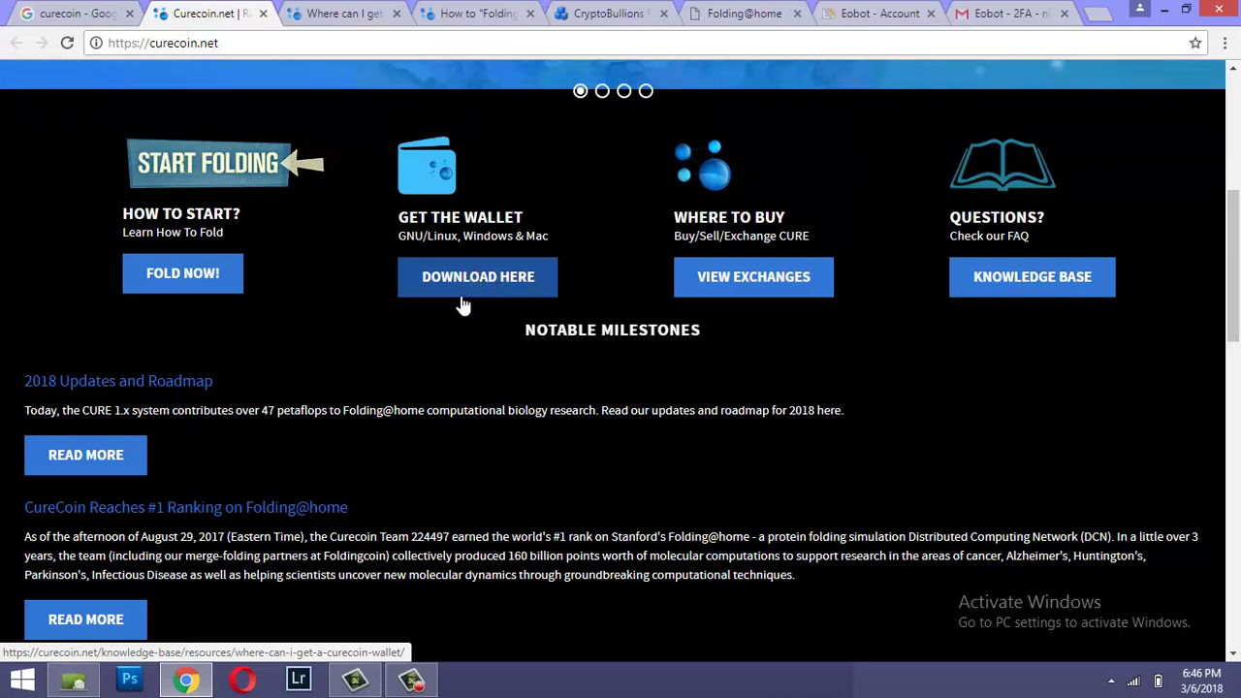
left_click(352, 20)
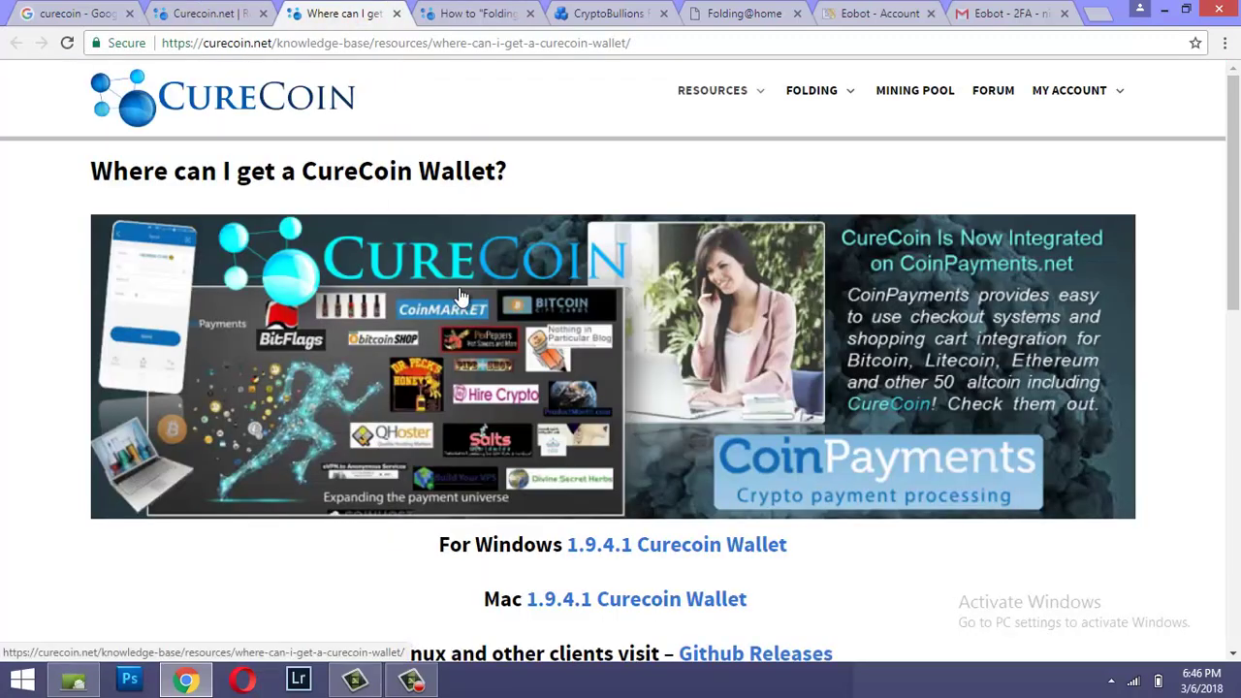
scroll(472, 427, "down", 3)
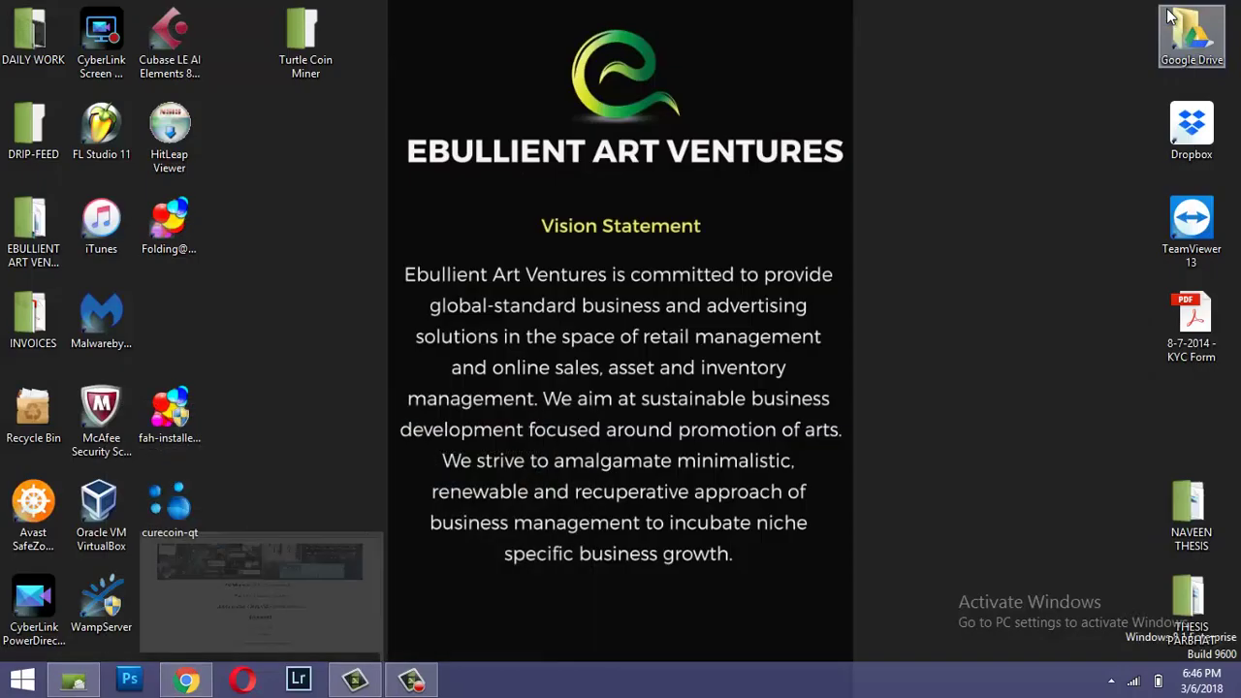
Step: Minimize the browser and launch the curecoin-qt wallet from the desktop
left_click(1165, 12)
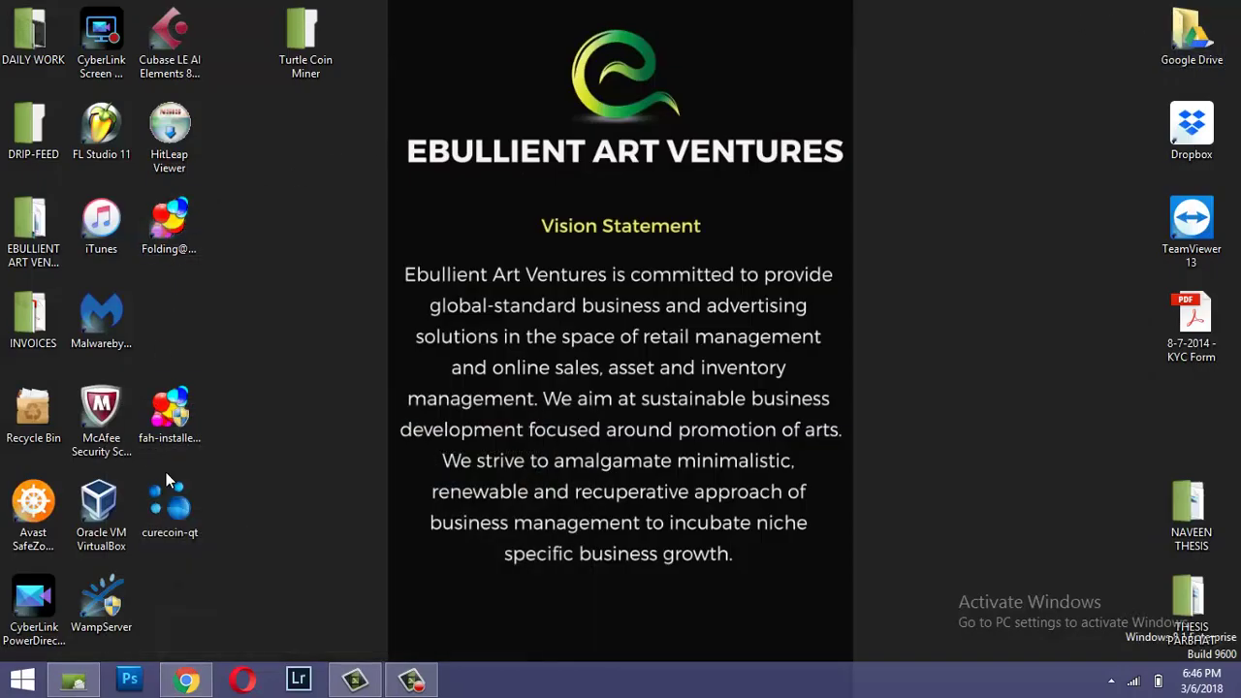
left_click(170, 502)
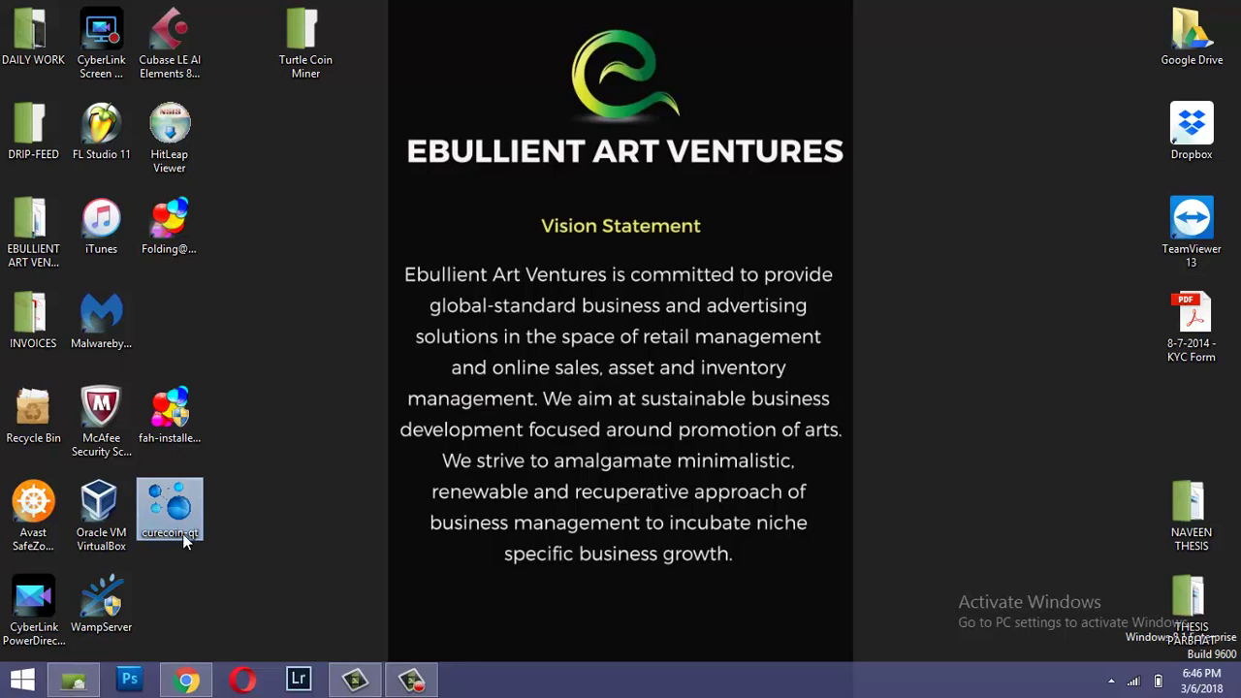
double_click(182, 531)
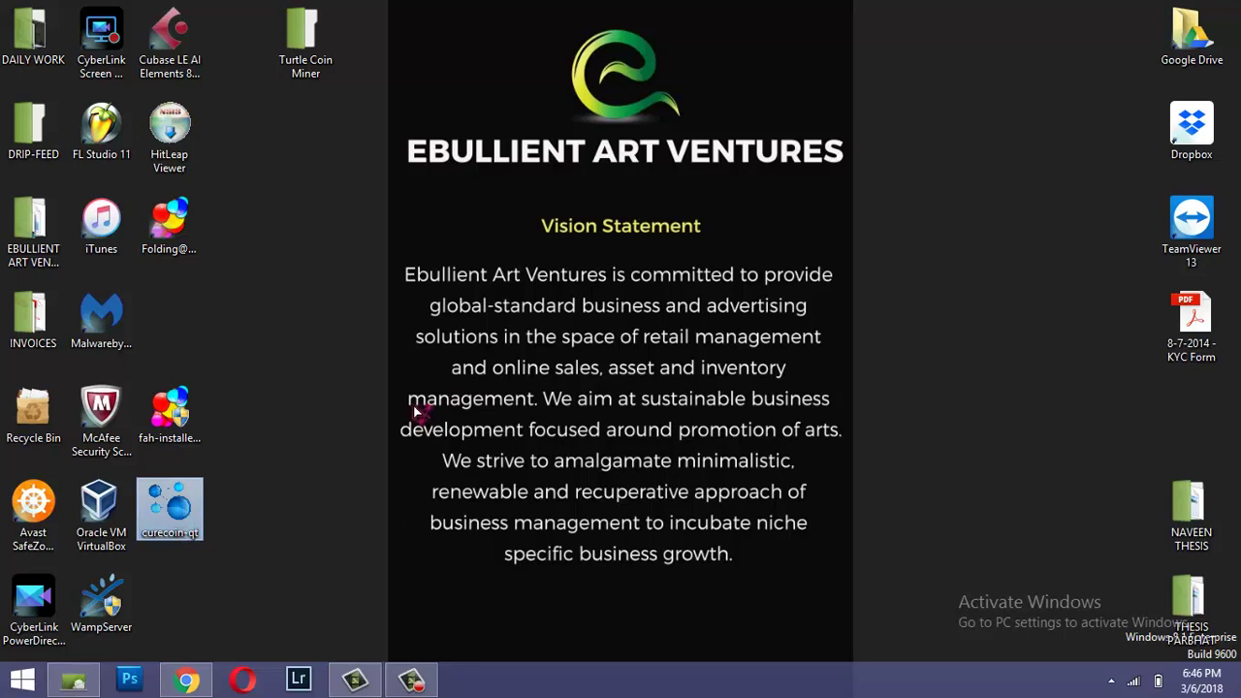
Step: Return to Chrome and view the beginning of the "Folding to Earn CureCoin Tokens" guide with its setup steps per operating system
left_click(186, 682)
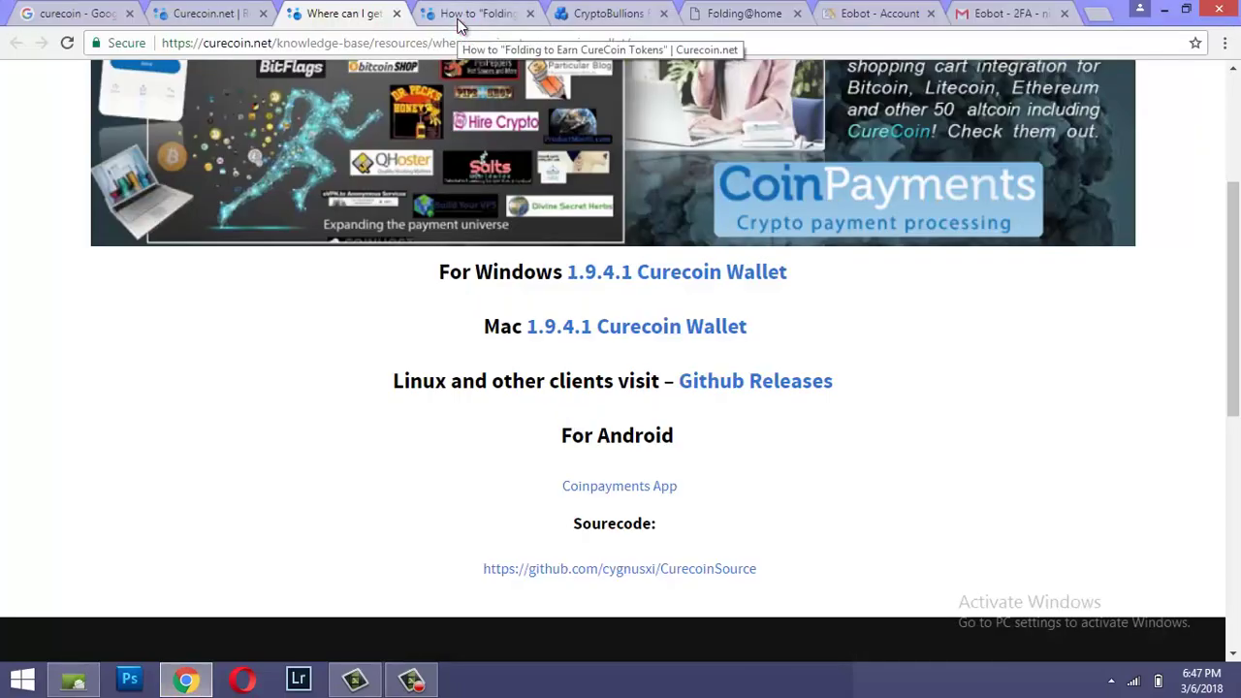
left_click(460, 22)
scroll(444, 304, "up", 4)
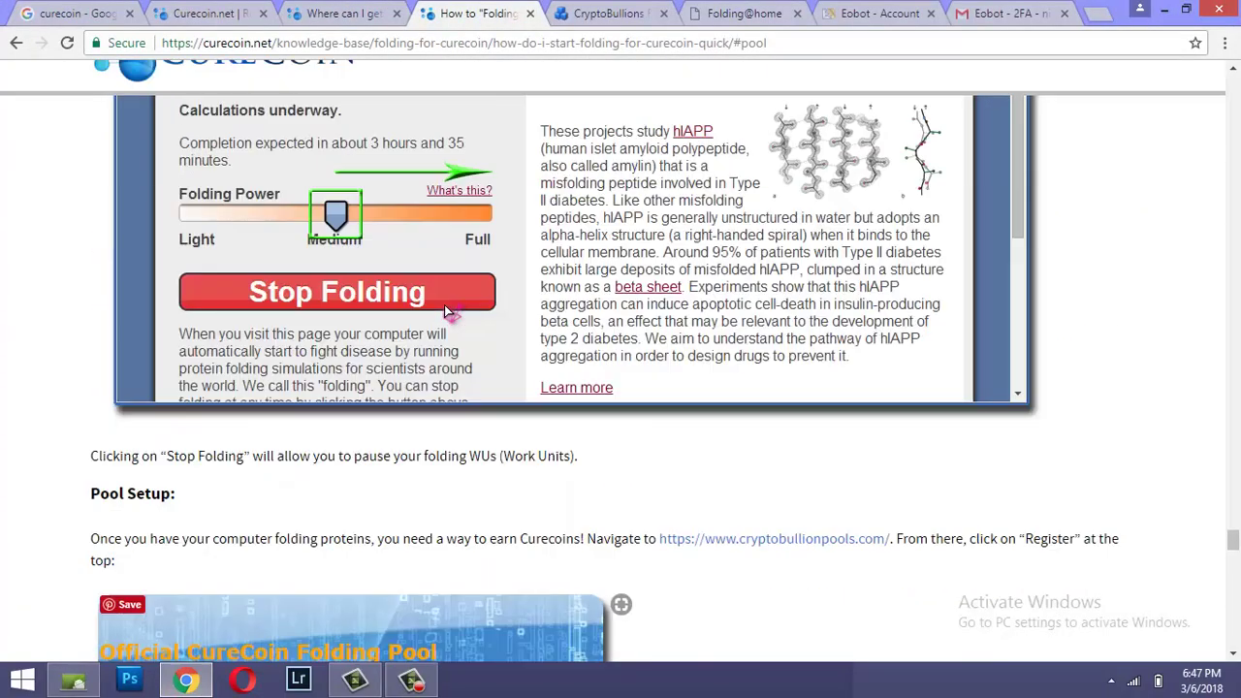
scroll(444, 304, "up", 5)
scroll(1231, 407, "up", 5)
scroll(303, 376, "up", 10)
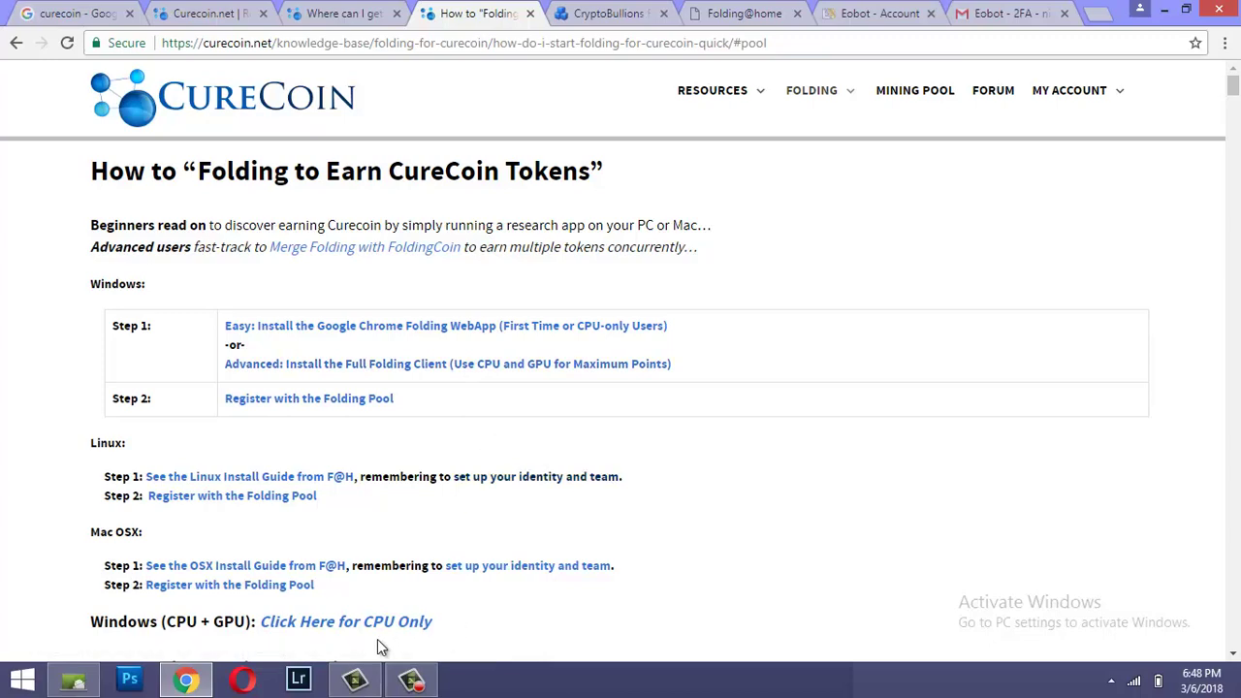
Step: Minimize the browser, locate the fah-installer file on the desktop and check the hidden system tray icons
left_click(1164, 8)
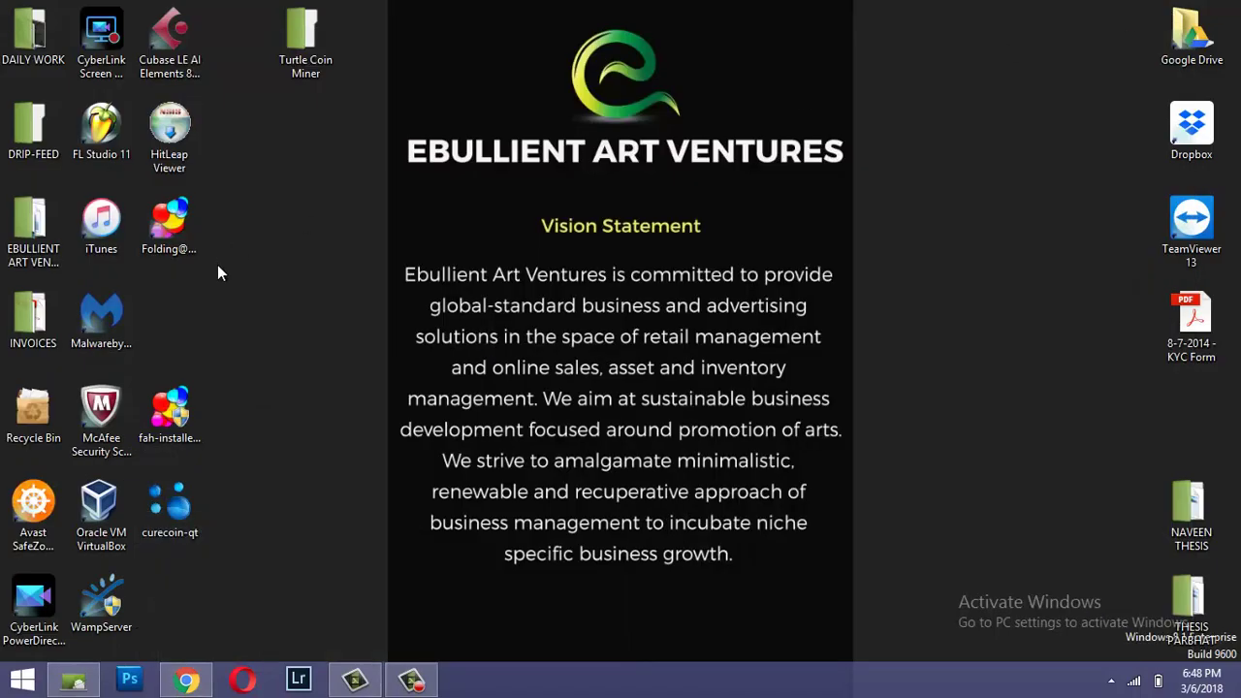
left_click(182, 415)
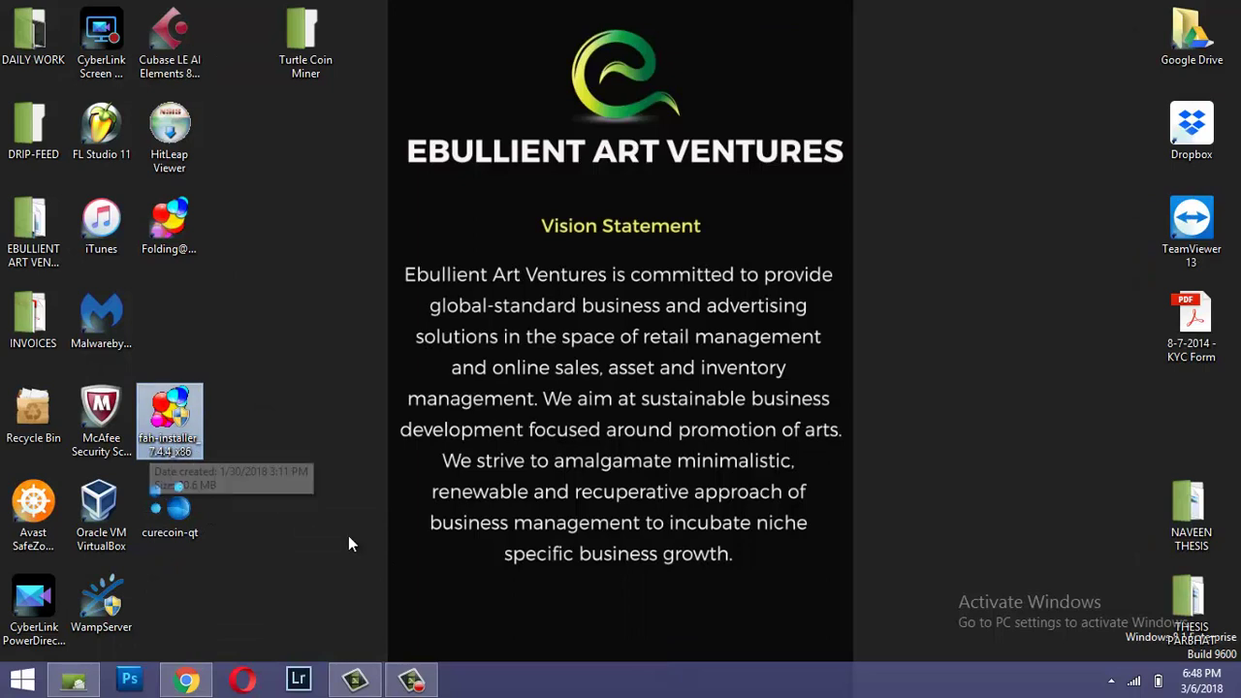
left_click(1111, 680)
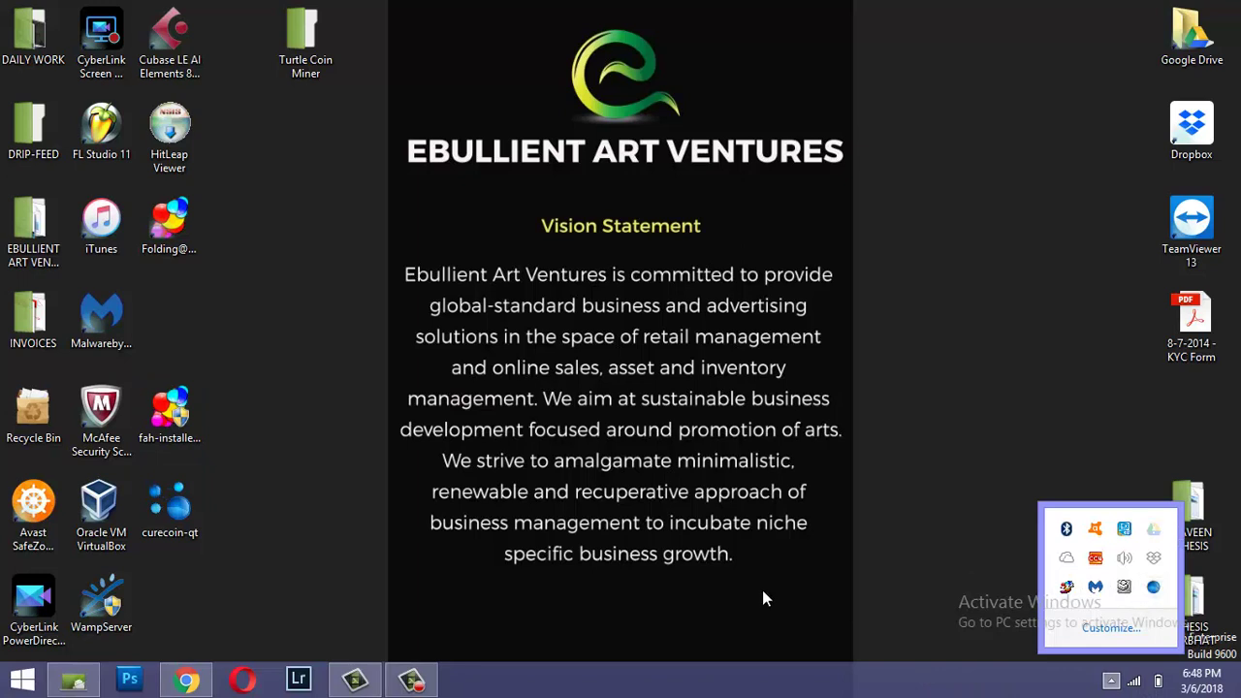
left_click(421, 603)
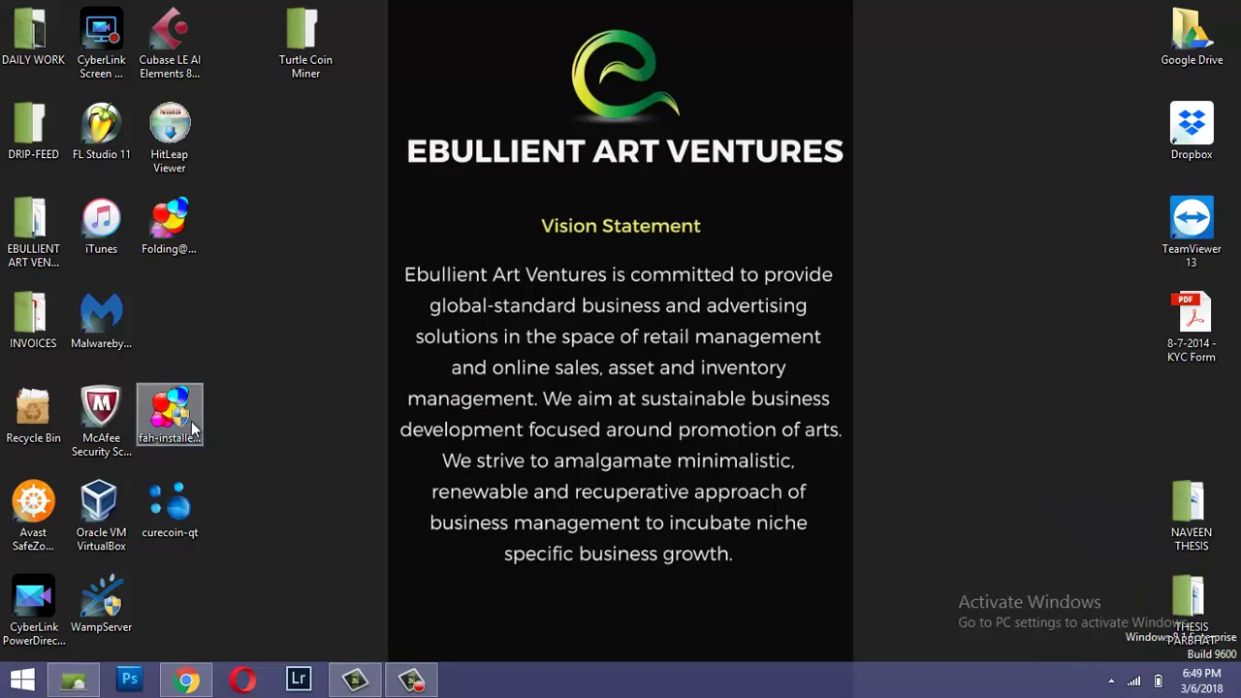
left_click(199, 443)
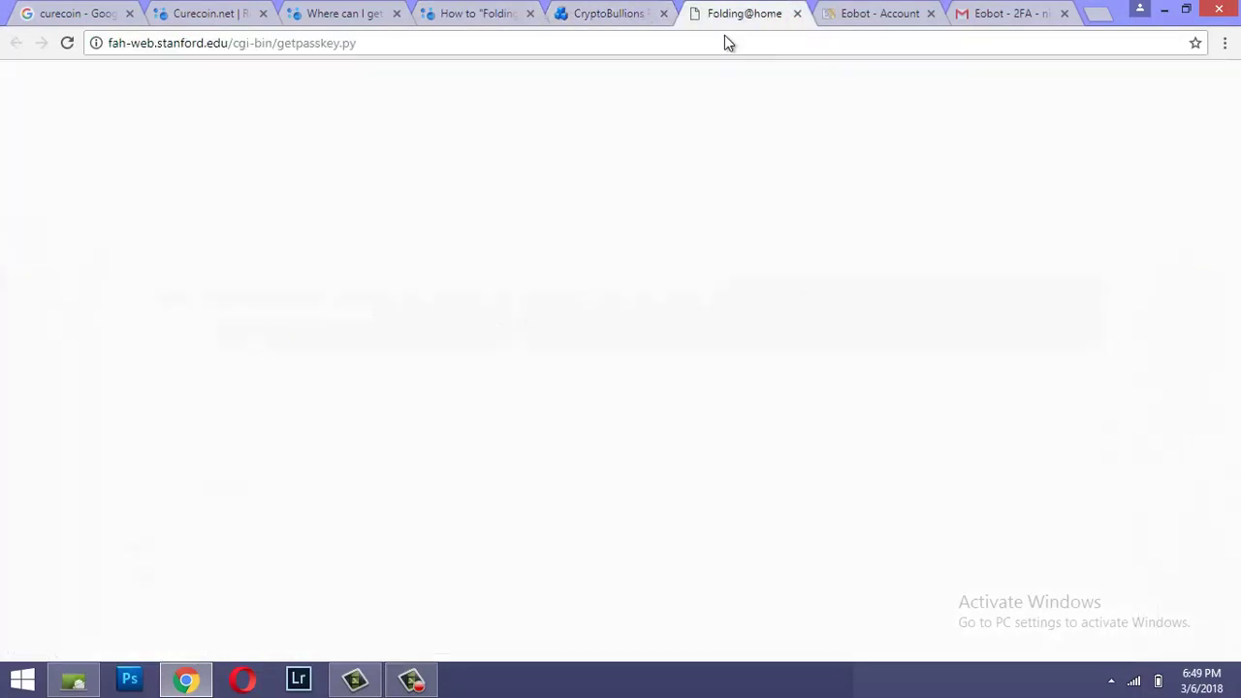
Step: Read through the Folding@home Client 7.4.4 installation instructions in the Curecoin folding guide in Chrome
left_click(438, 17)
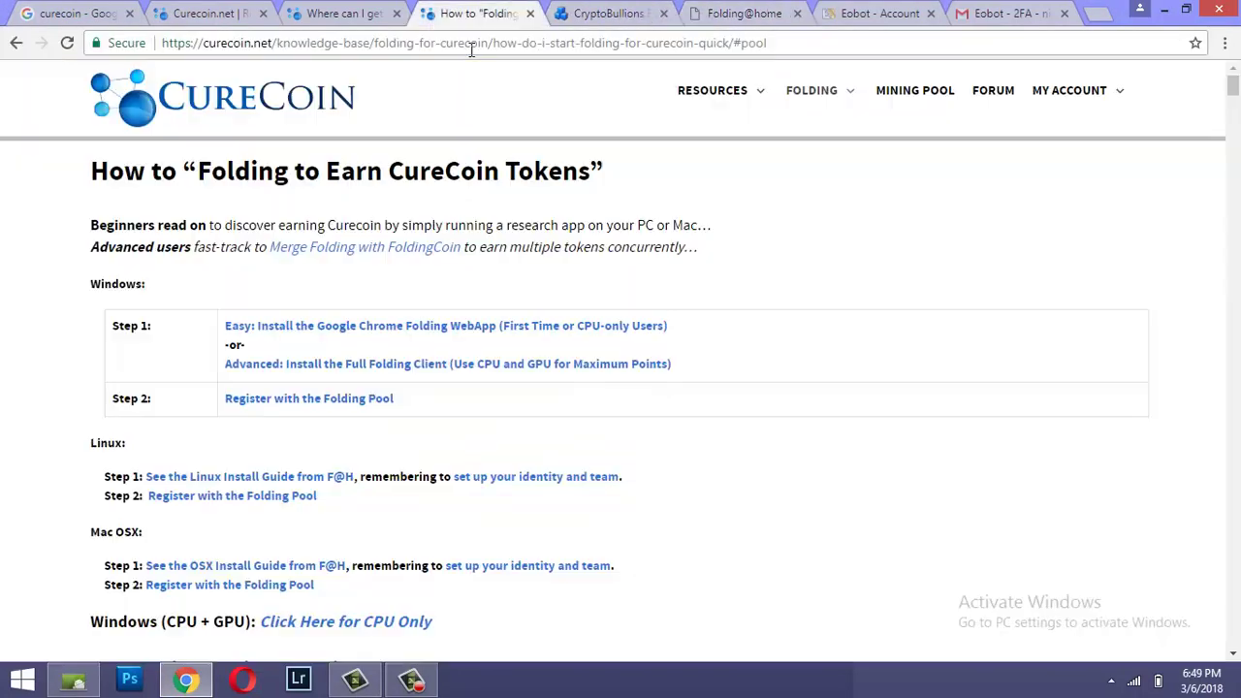
scroll(424, 264, "down", 10)
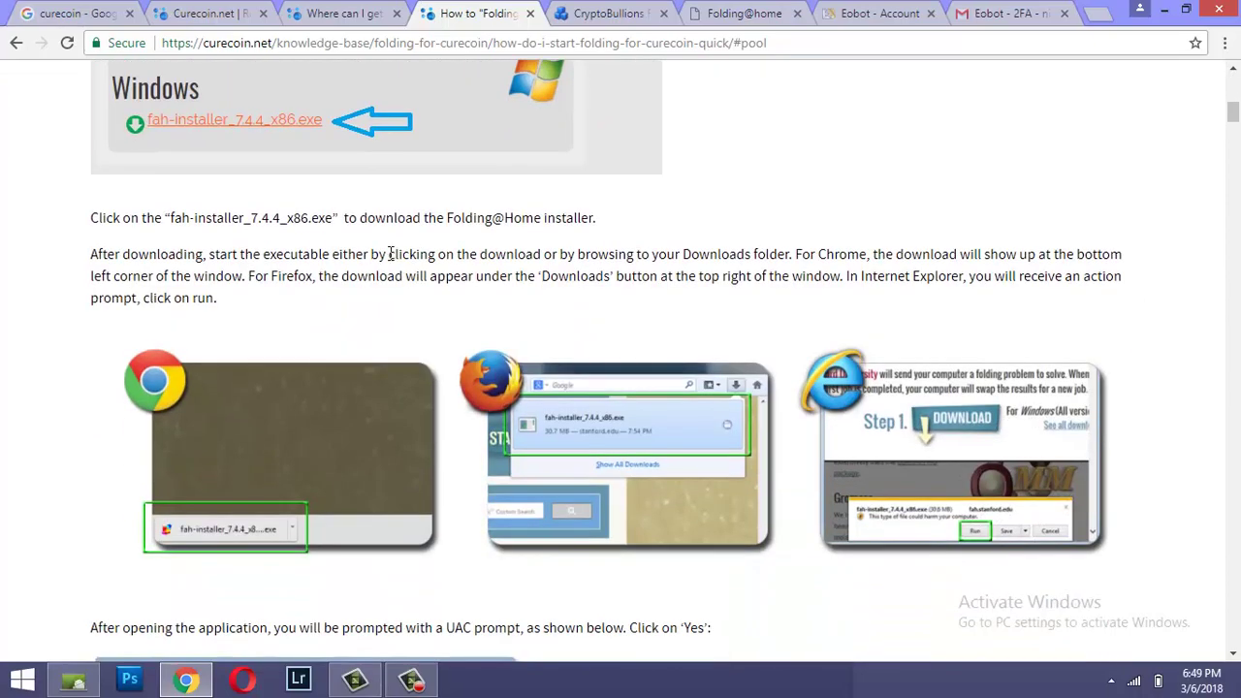
scroll(387, 259, "down", 6)
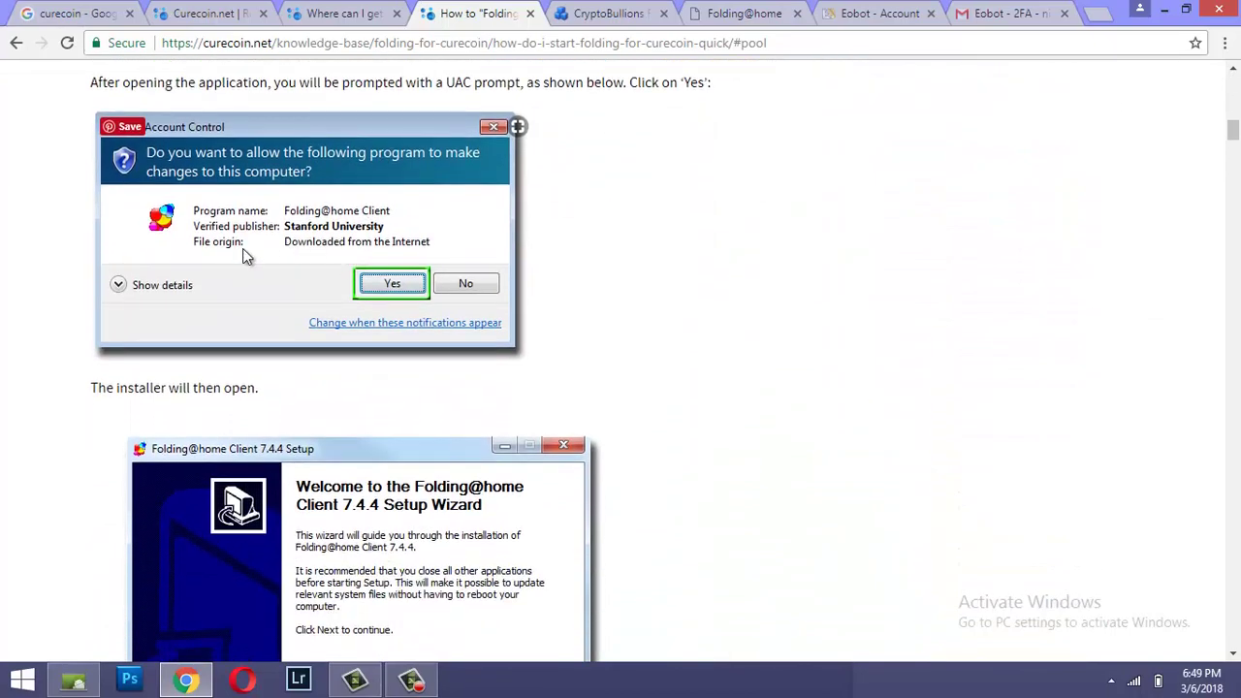
scroll(382, 300, "down", 2)
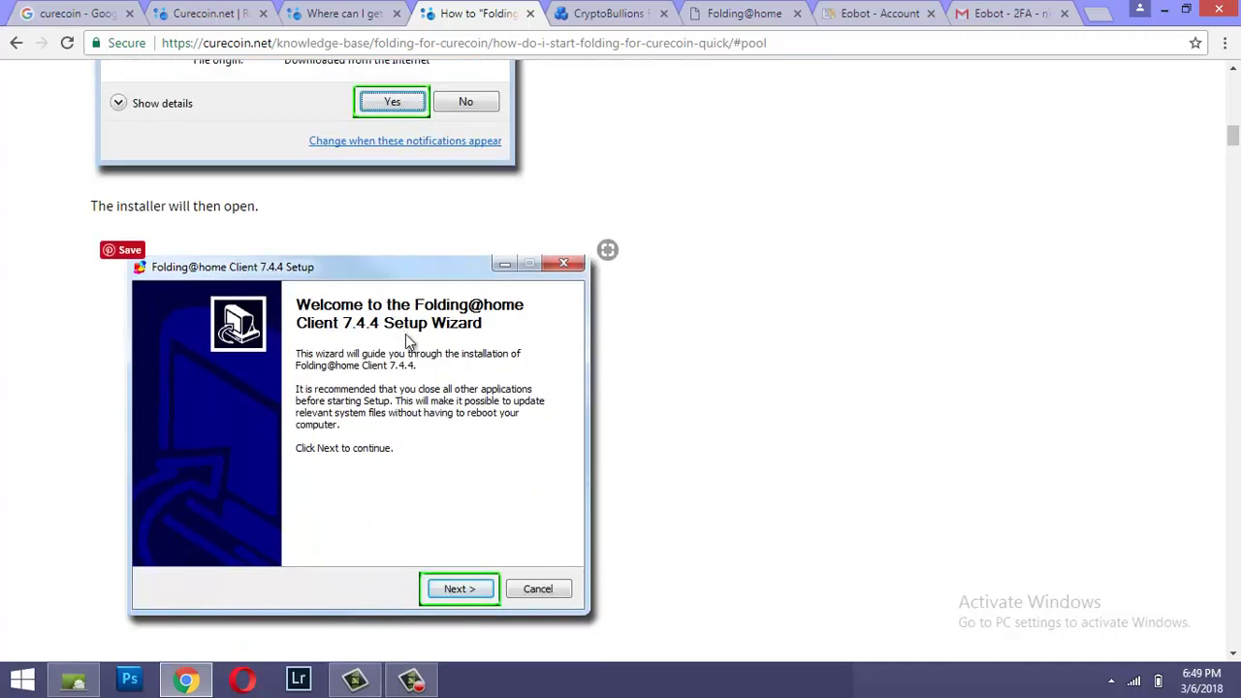
scroll(410, 341, "down", 2)
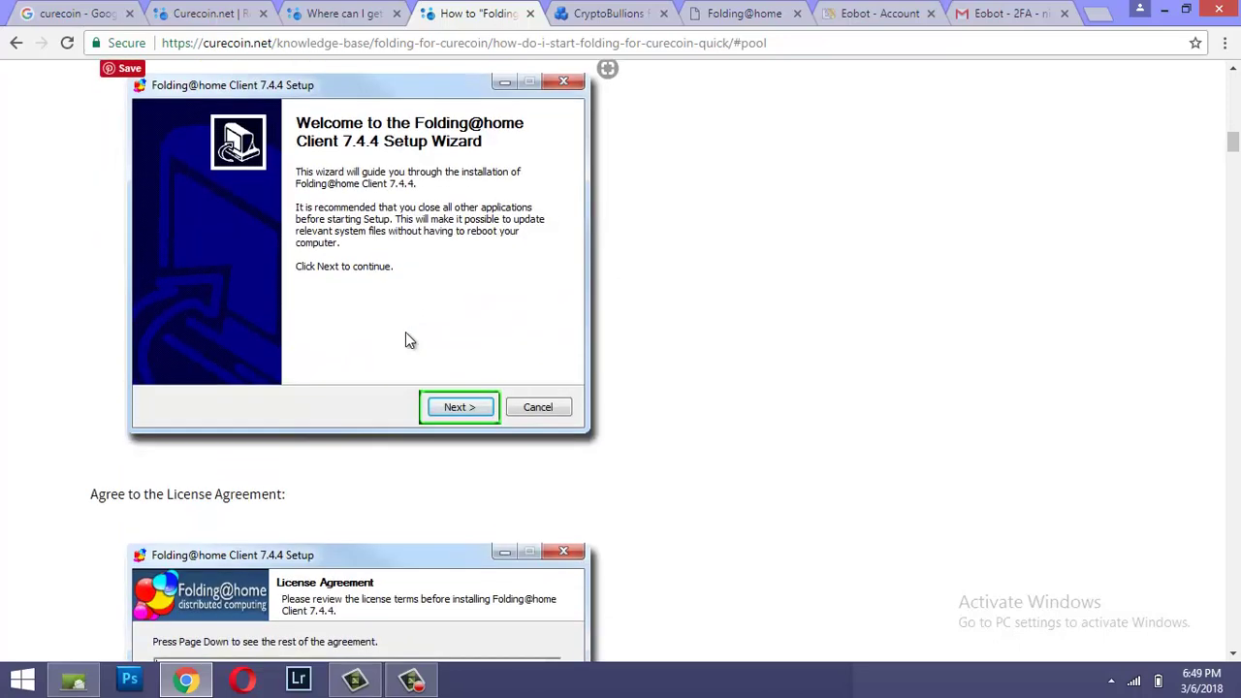
scroll(464, 411, "down", 6)
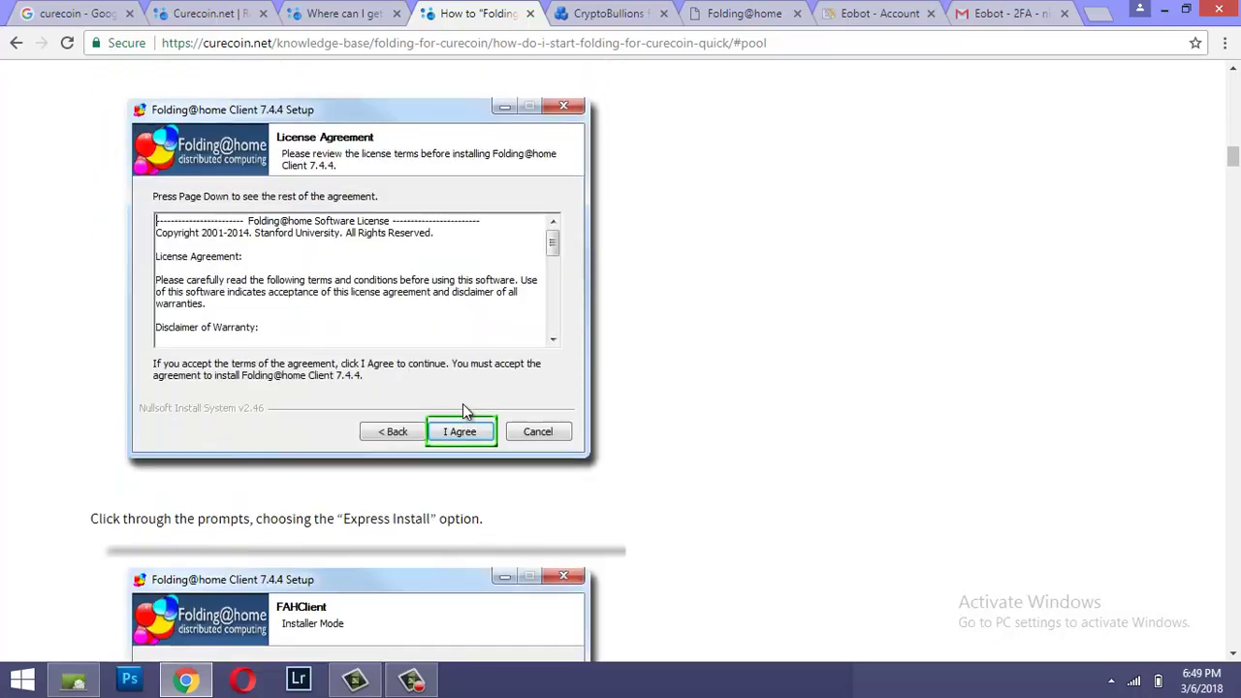
scroll(460, 402, "down", 5)
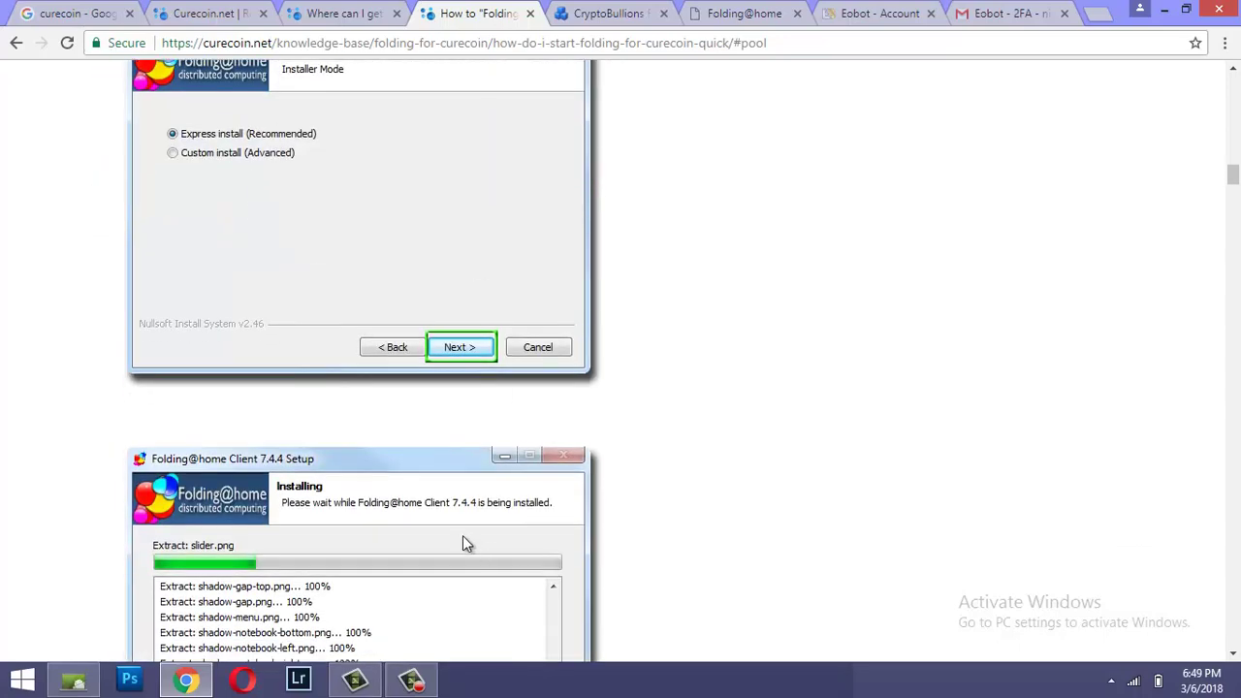
scroll(430, 458, "down", 15)
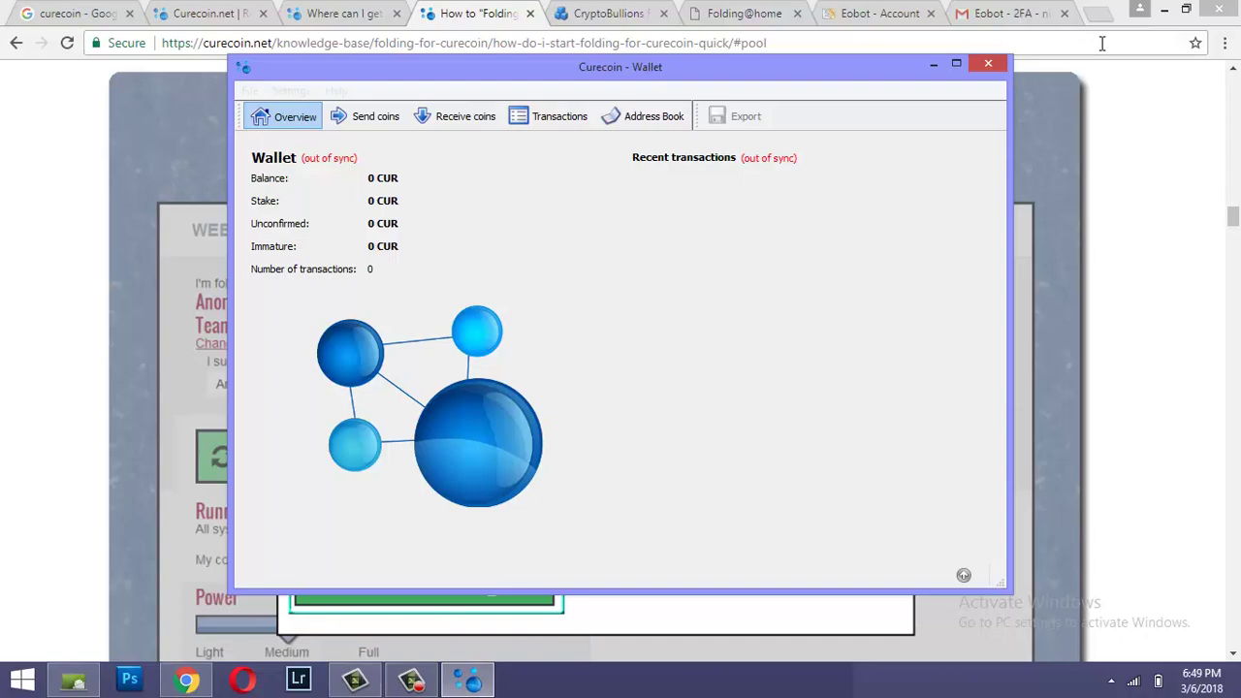
Step: Inspect the Curecoin wallet's receiving address and balance overview on the desktop, and minimize the wallet
left_click(1166, 10)
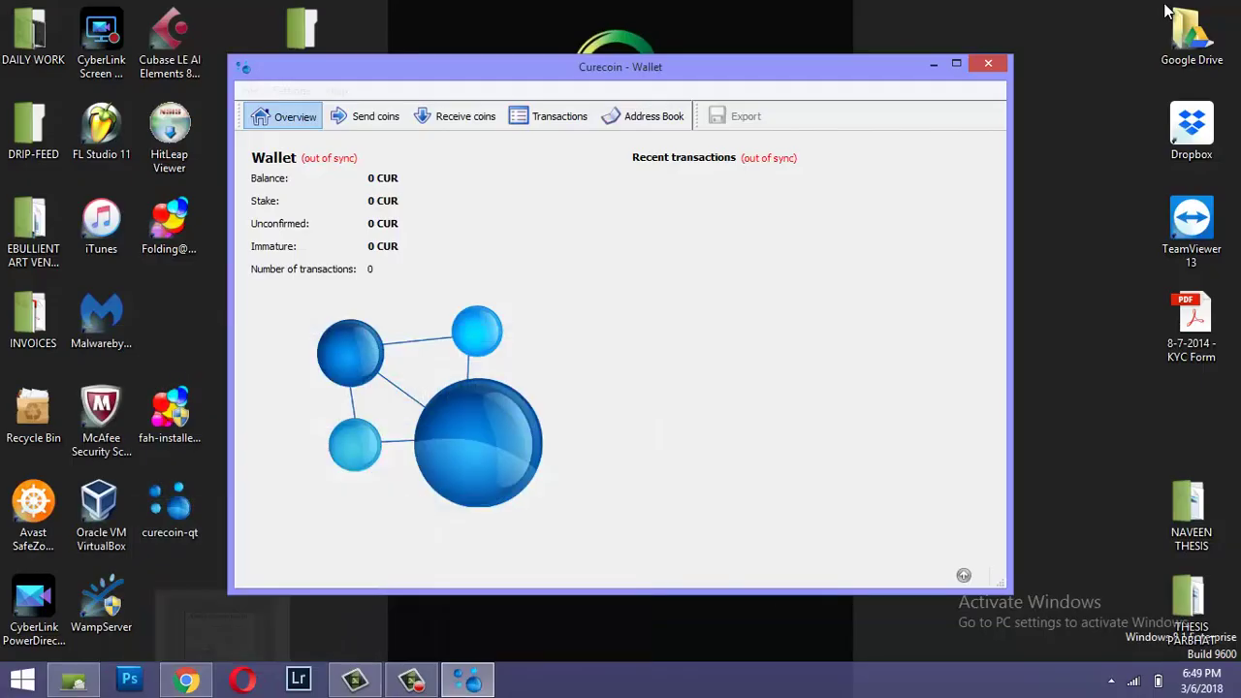
left_click(929, 65)
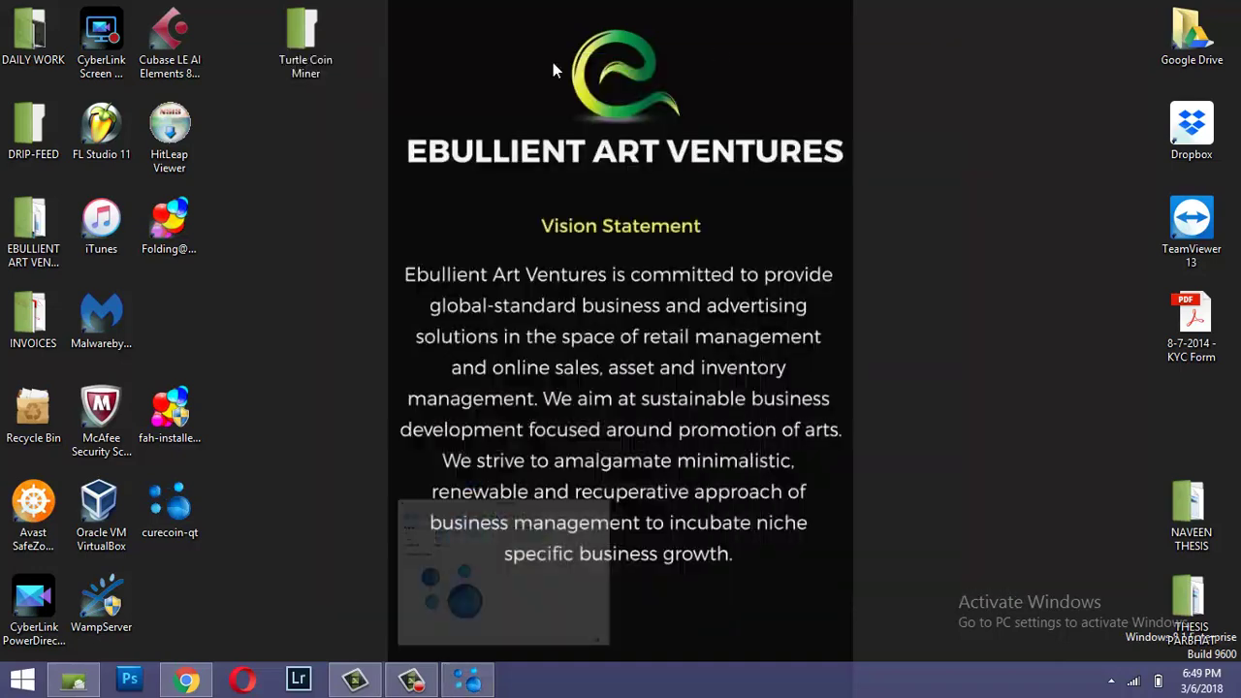
left_click(467, 679)
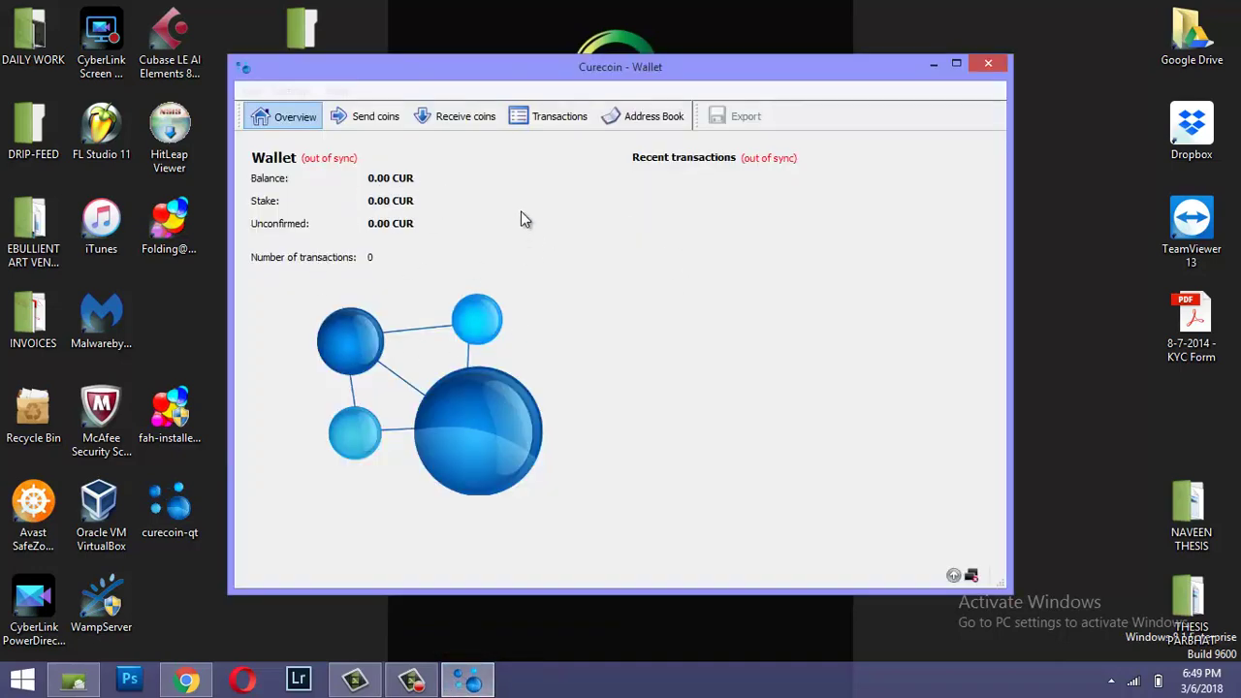
left_click(467, 119)
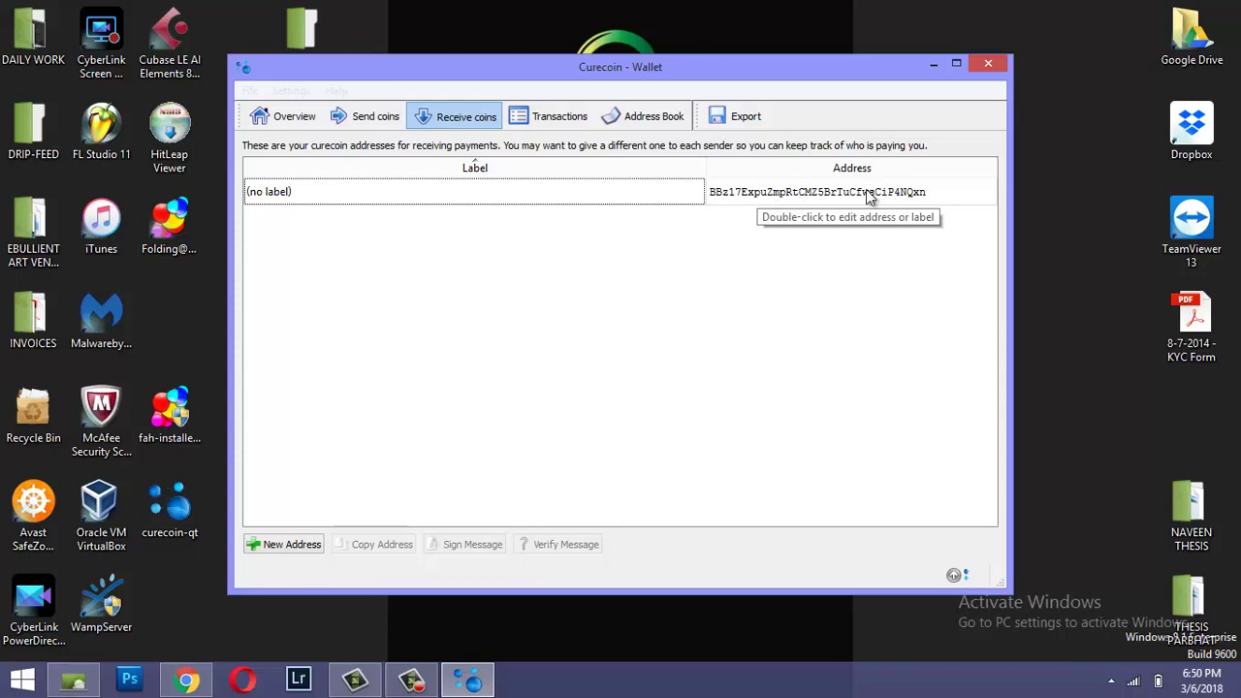
left_click(309, 117)
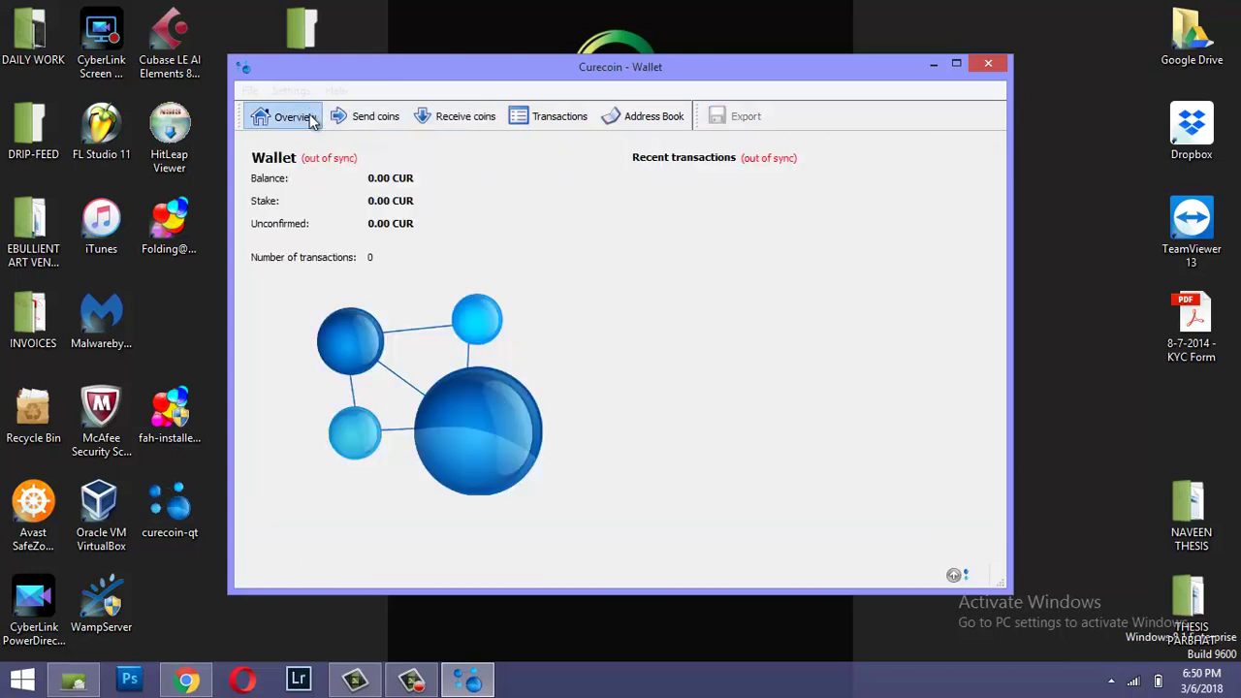
left_click(937, 64)
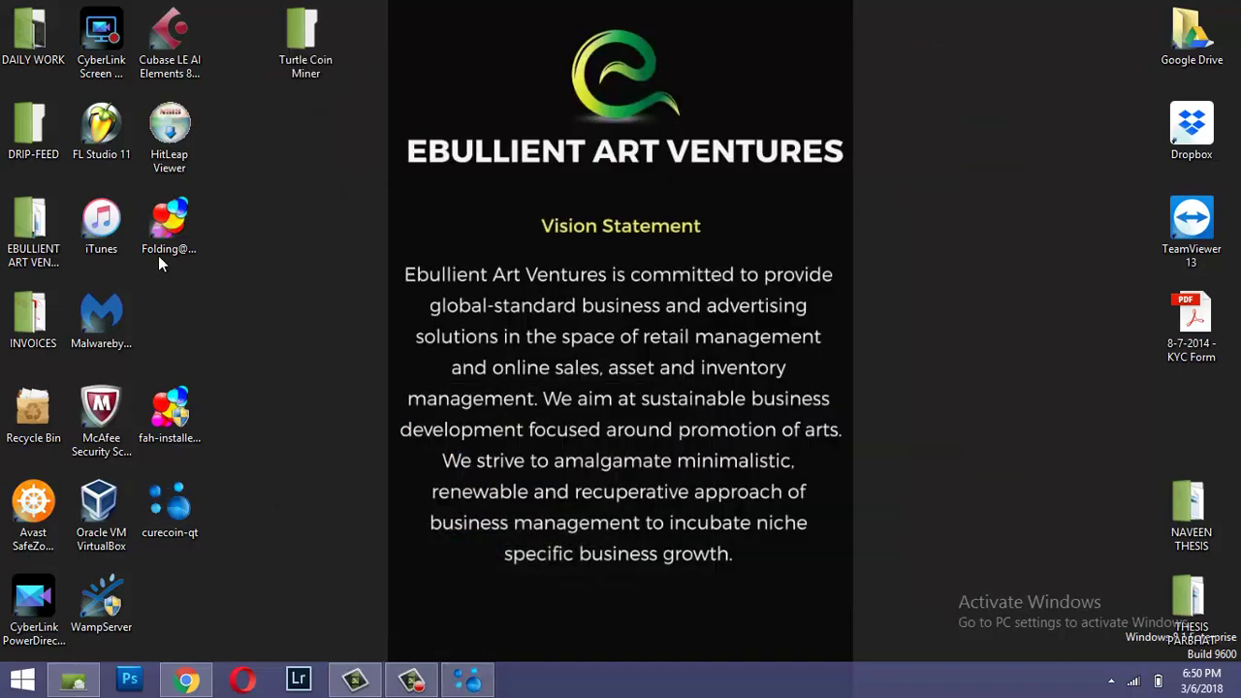
Step: Locate the Folding@home shortcuts on the desktop and open the running client's Advanced Control from the system tray
left_click(183, 444)
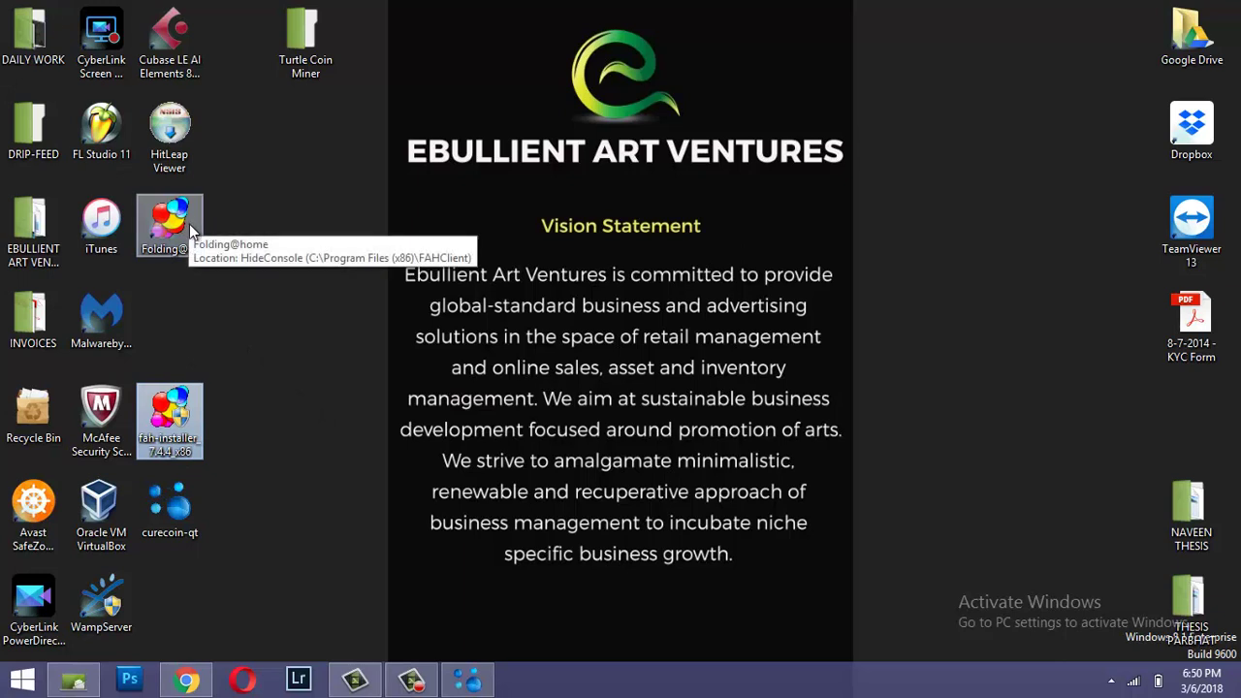
left_click(1111, 681)
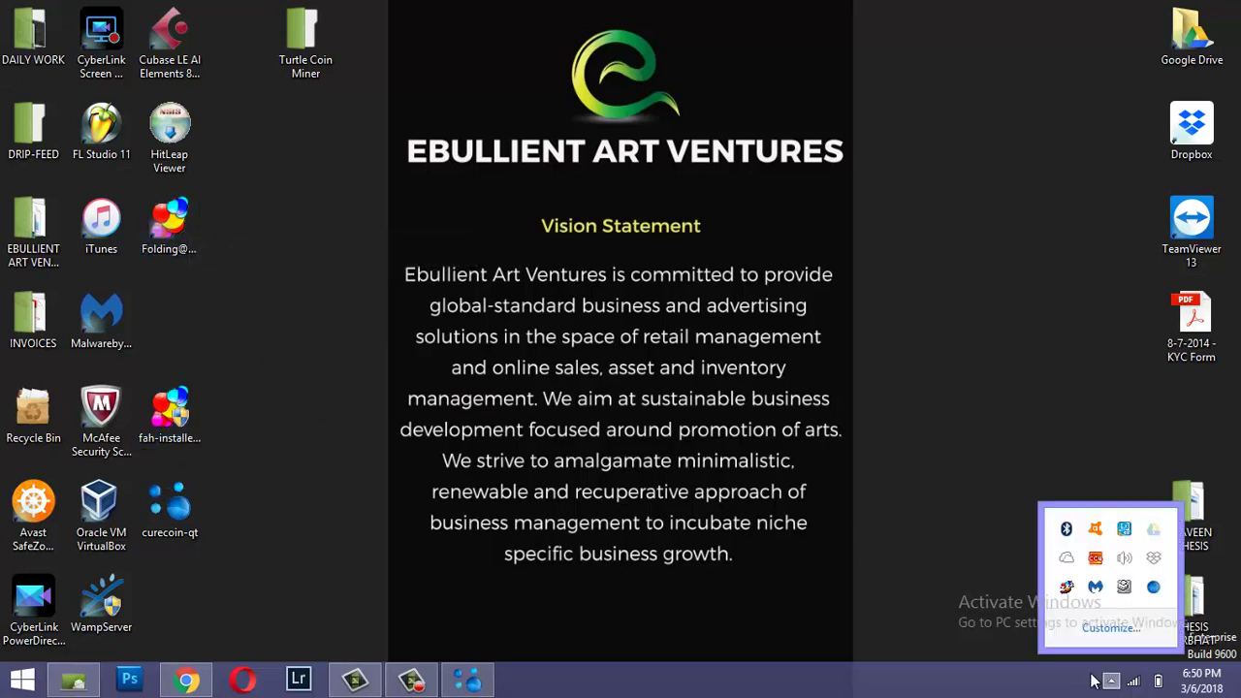
right_click(1066, 589)
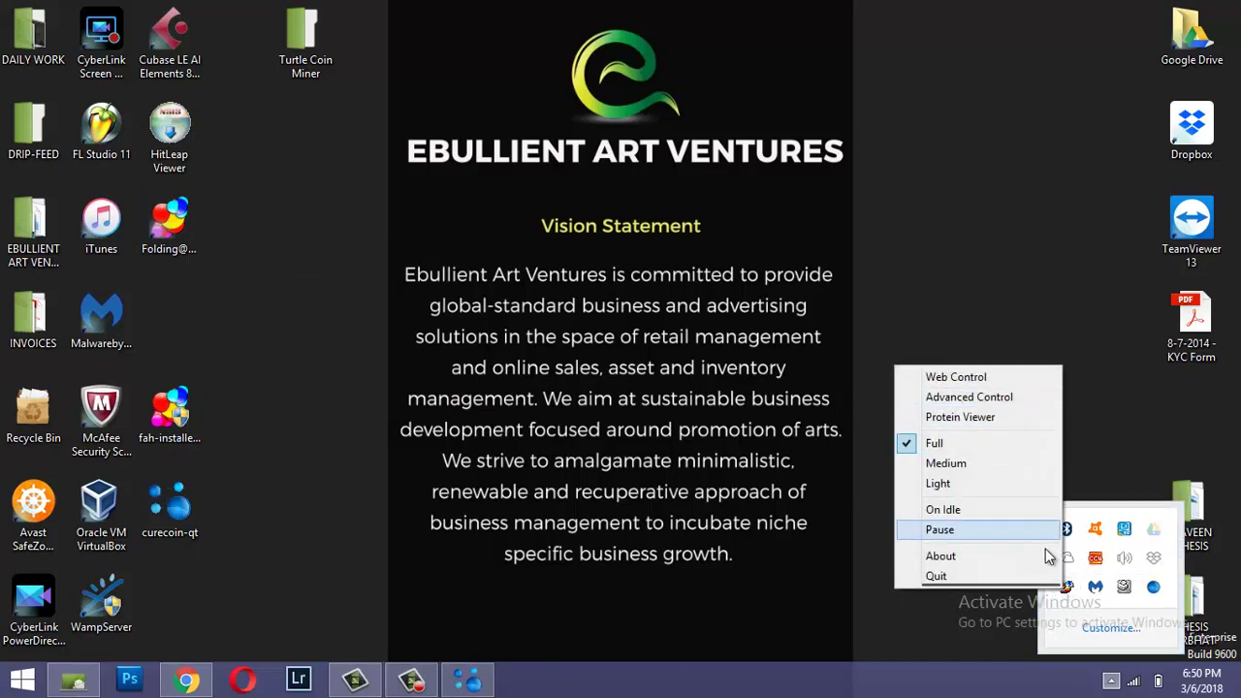
left_click(989, 399)
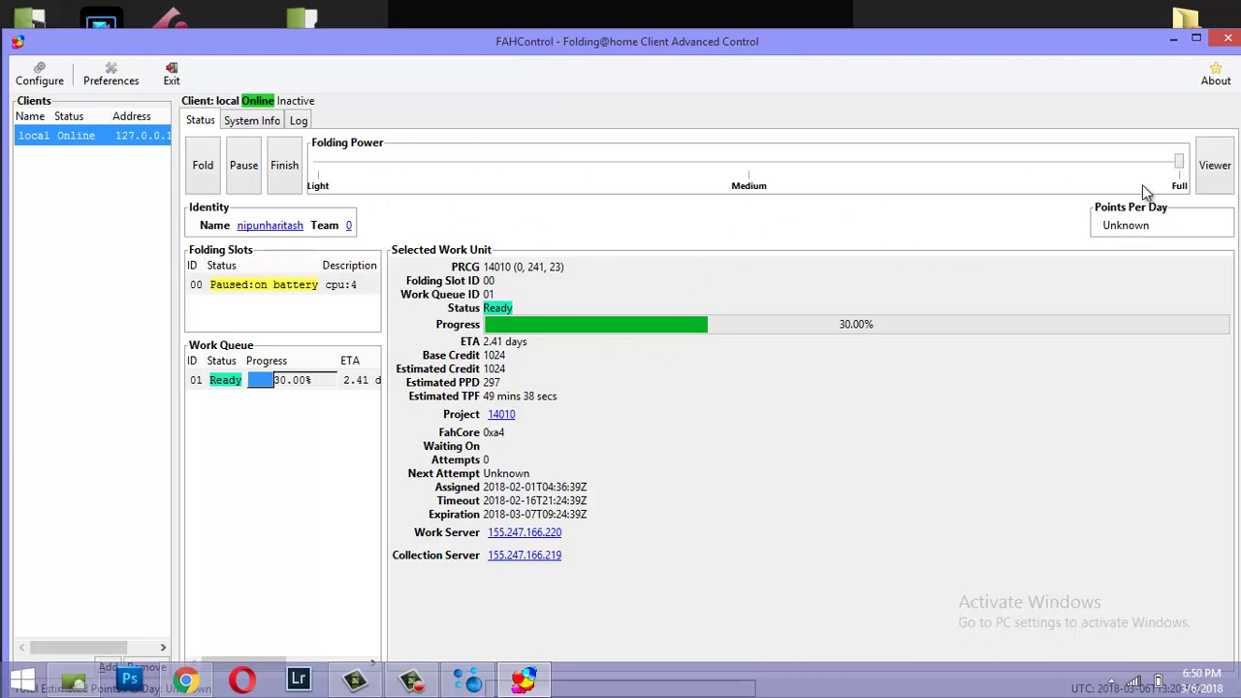
Step: Switch the folding power to Medium and back to Full, and maximize the FAHControl window
left_click_drag(1181, 161, 763, 172)
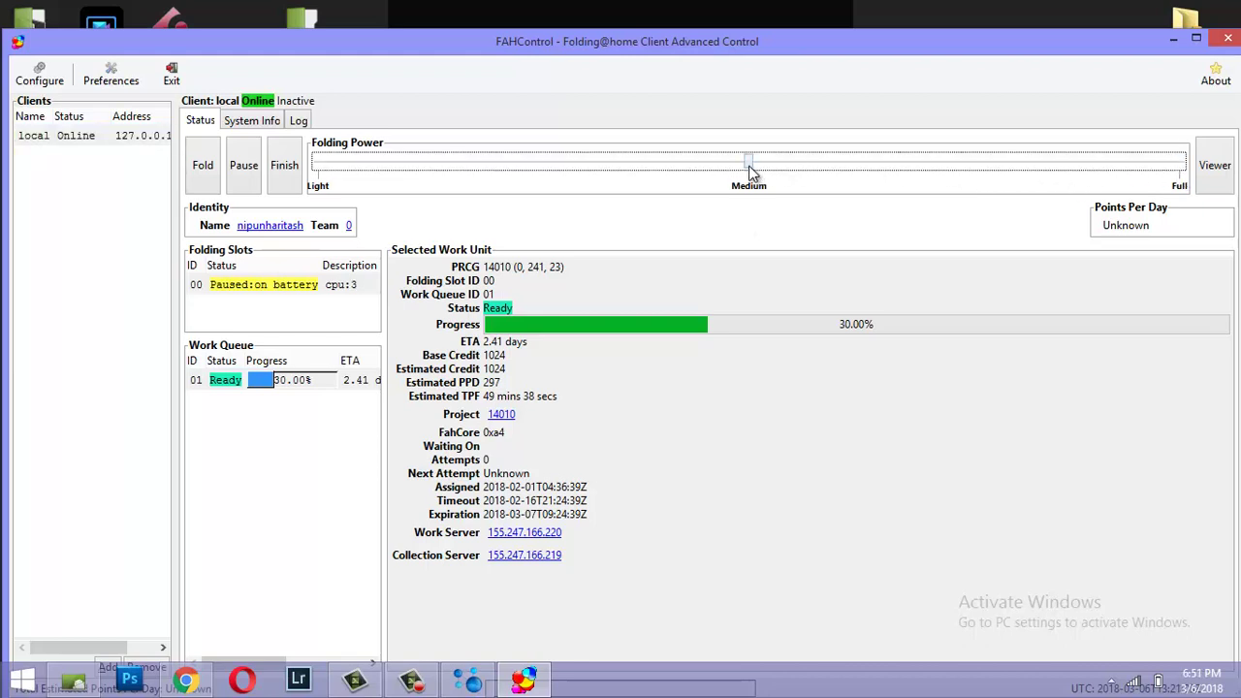
left_click_drag(749, 167, 1237, 223)
left_click(1197, 37)
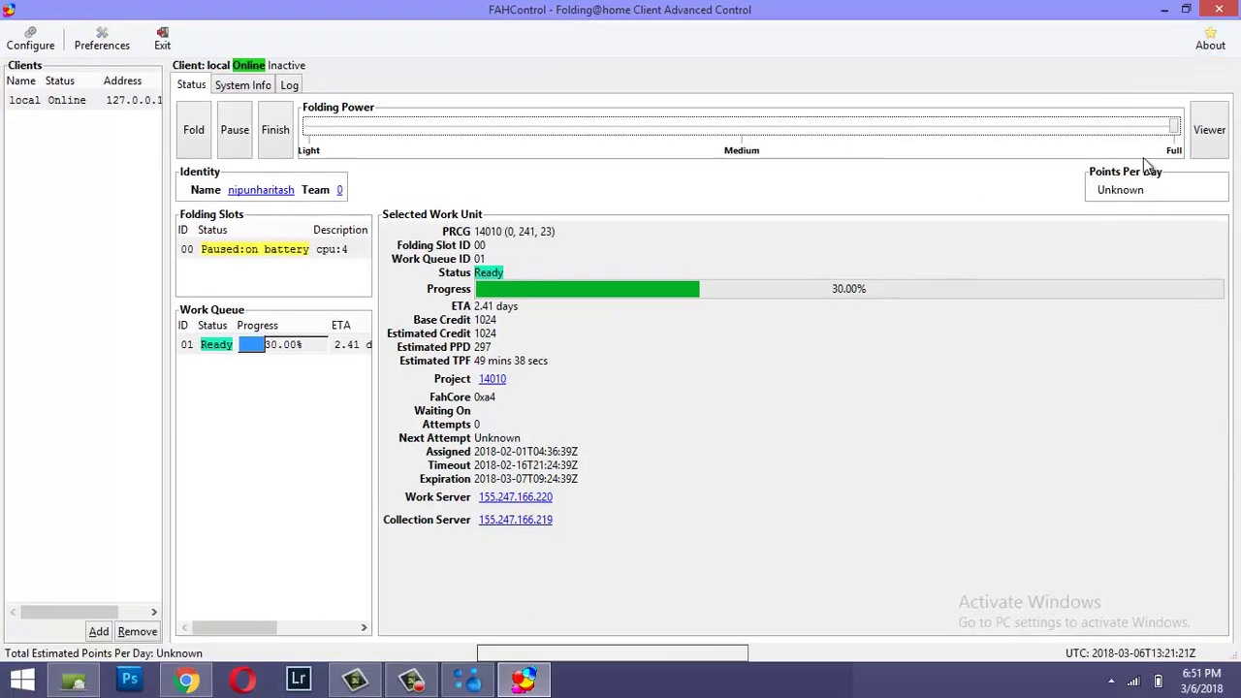
mouse_move(1159, 681)
Step: Review the guide's "Set up an identity" screen in Chrome and view the Folding@home Passkey Form and Curecoin folding pool pages
left_click(187, 680)
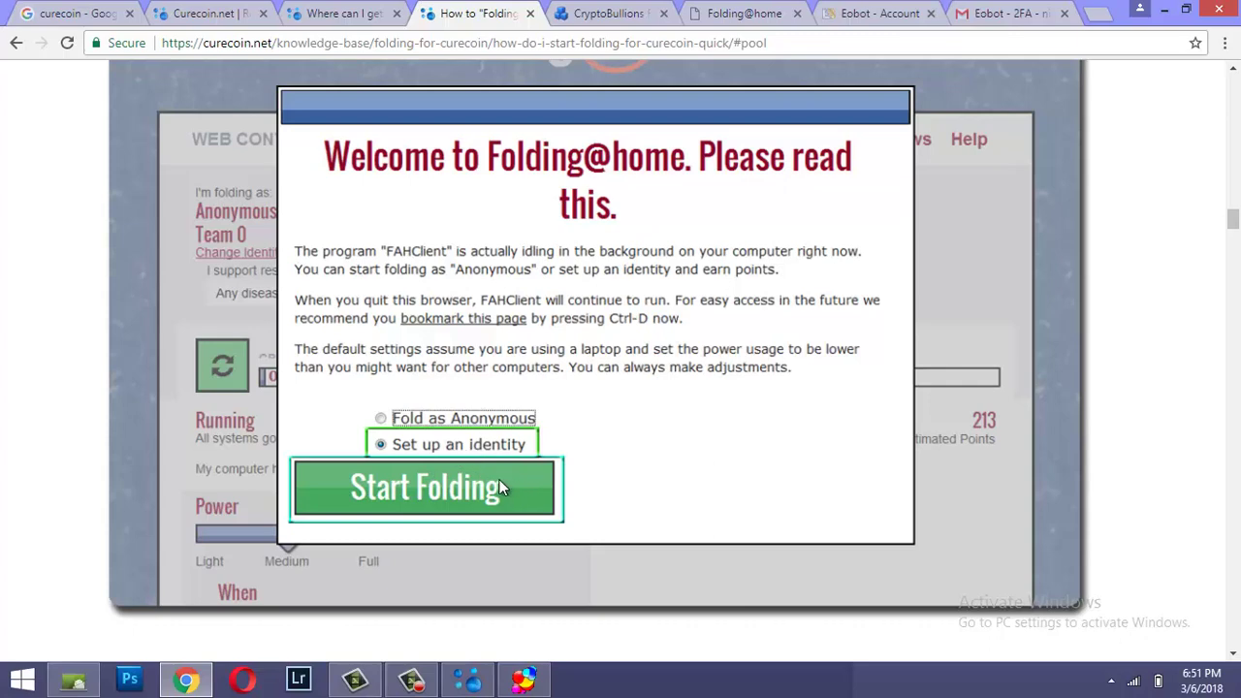
scroll(488, 387, "down", 1)
scroll(341, 355, "up", 2)
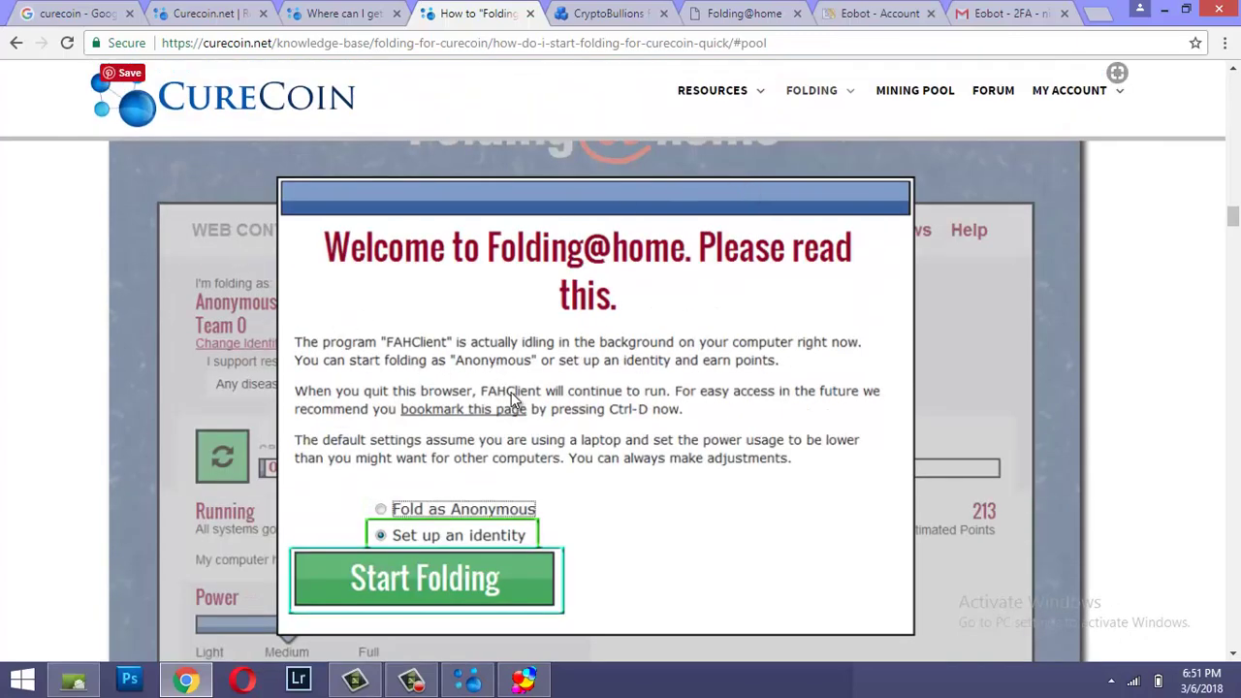
scroll(496, 457, "down", 1)
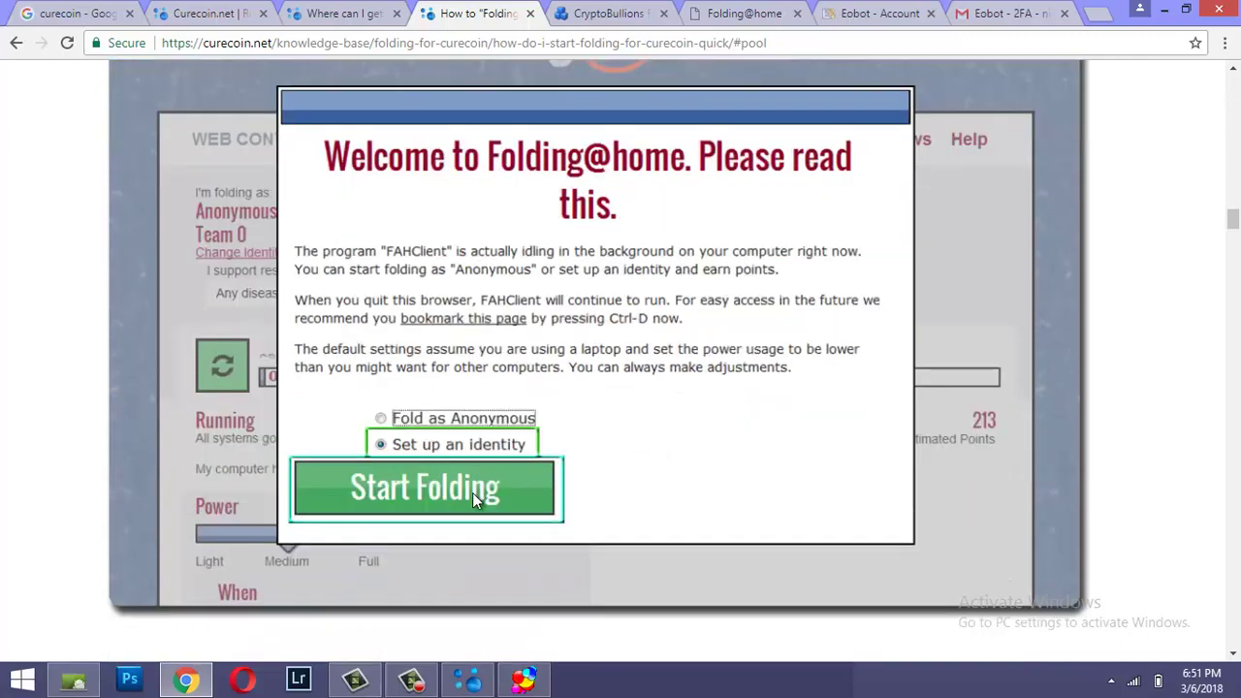
left_click(737, 19)
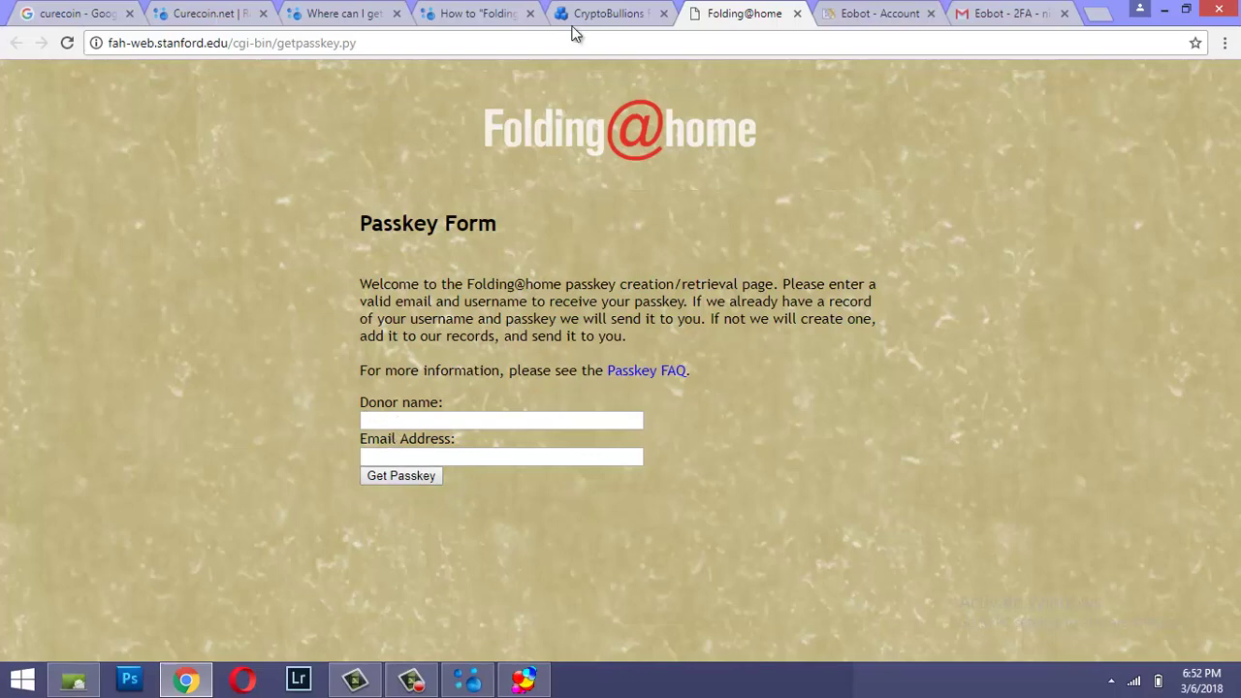
left_click(613, 21)
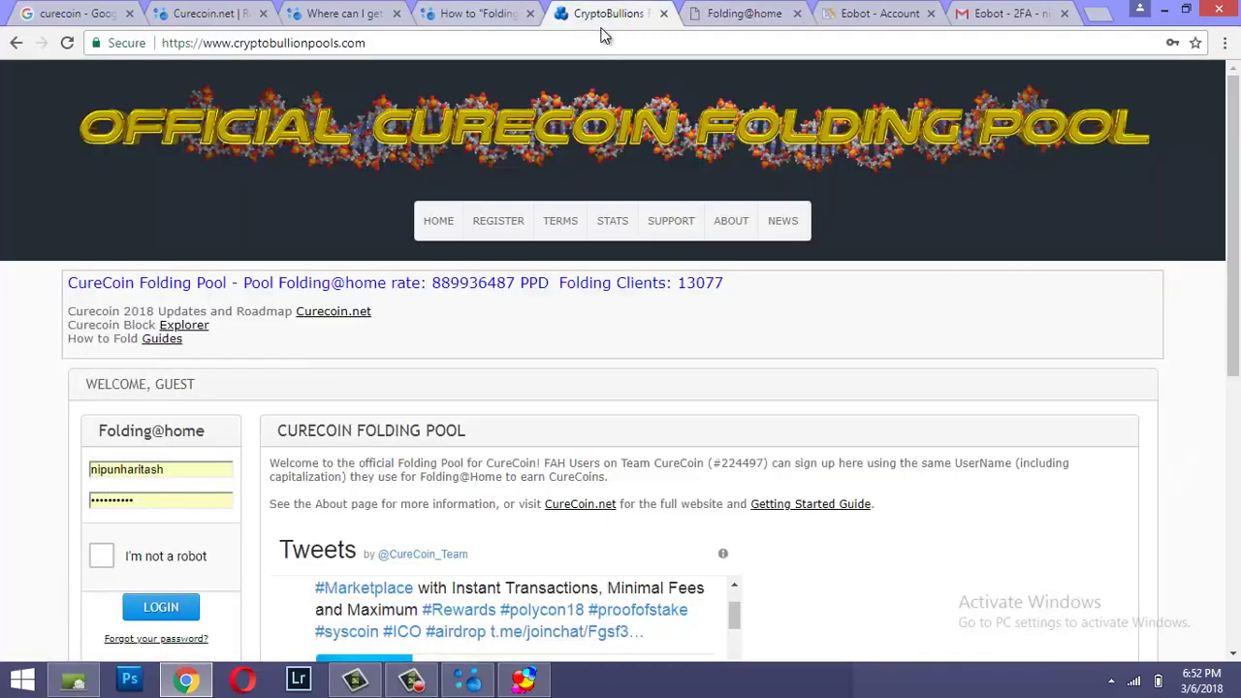
Step: Return to the folding guide and read its Change Identity section and the instruction on folding power
left_click(490, 14)
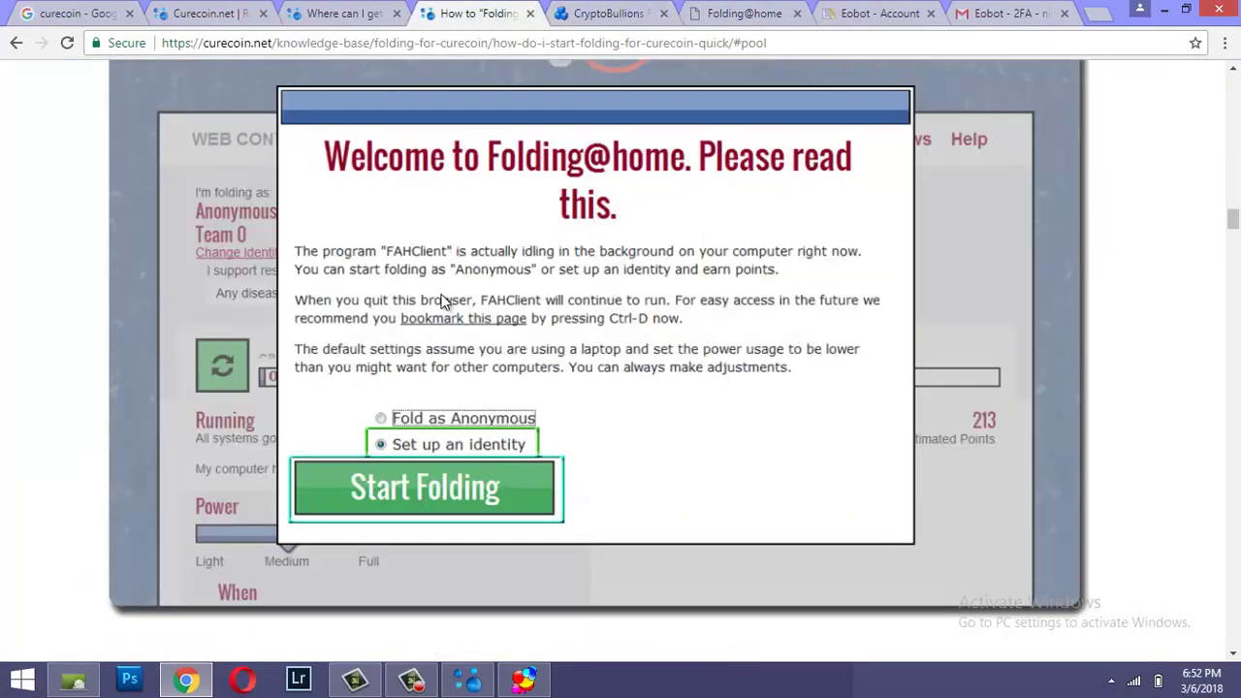
scroll(445, 281, "down", 8)
scroll(417, 385, "down", 6)
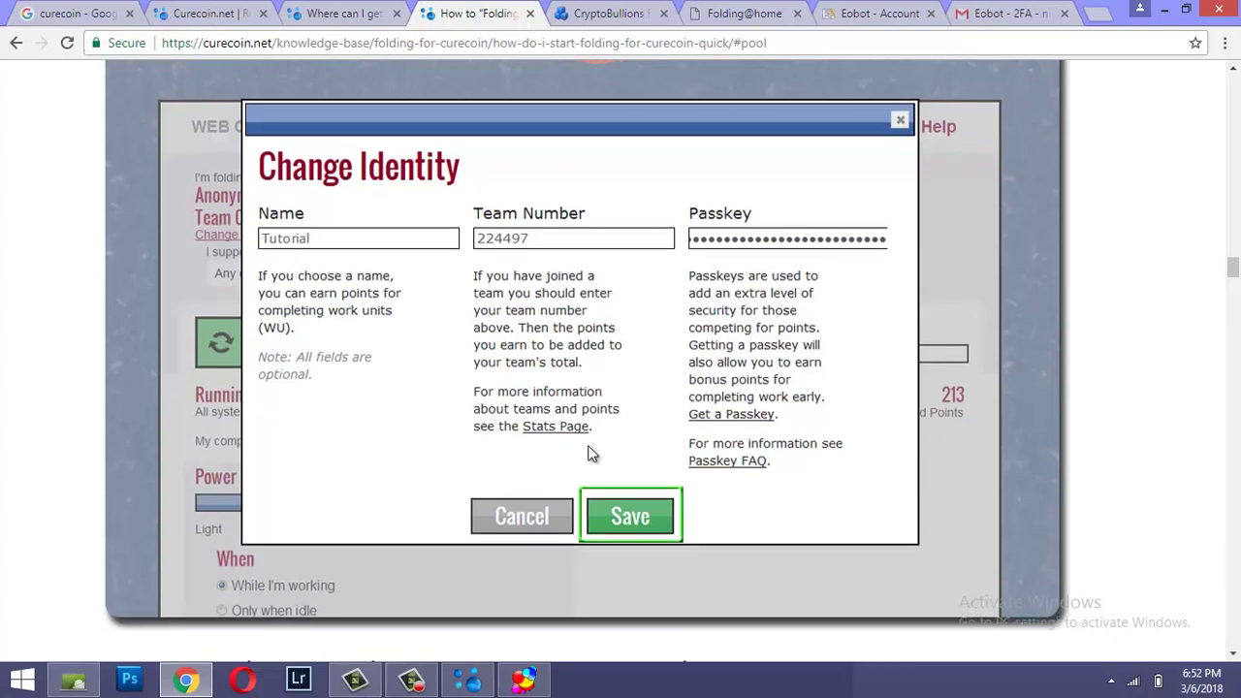
scroll(552, 452, "down", 4)
Step: Switch to FAHControl, view the current work unit in the Folding@home 3D viewer, and close the viewer
left_click(523, 680)
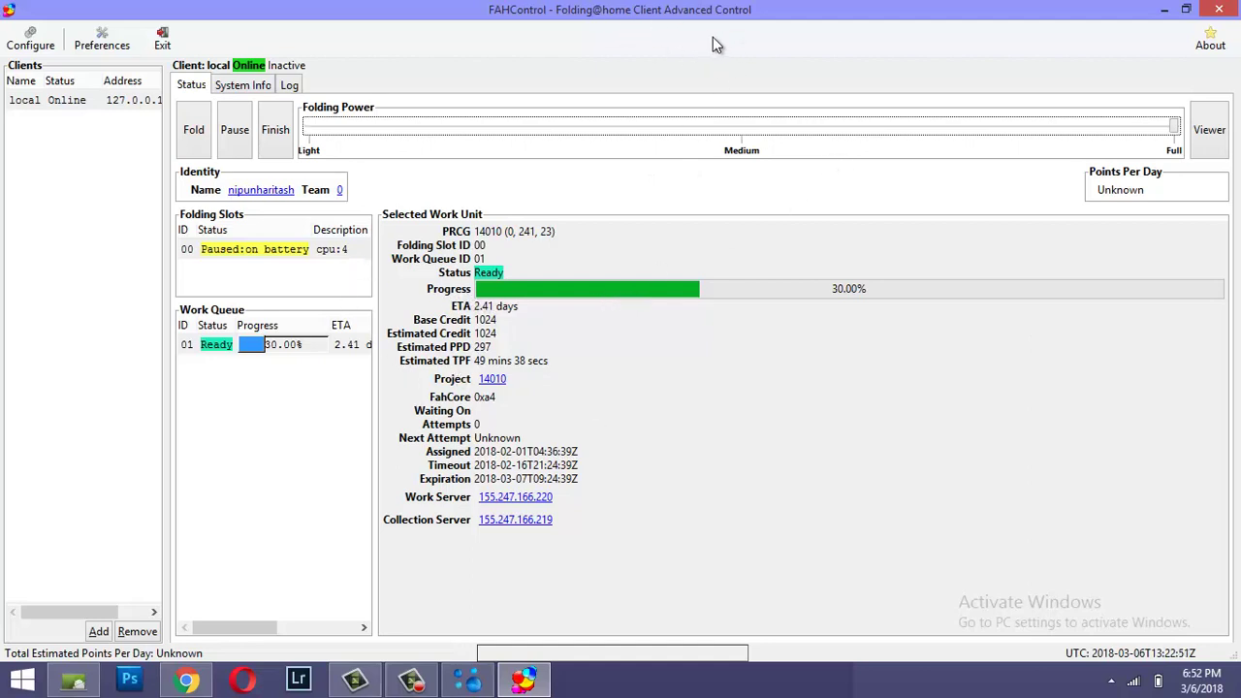
left_click(1220, 137)
left_click(1224, 141)
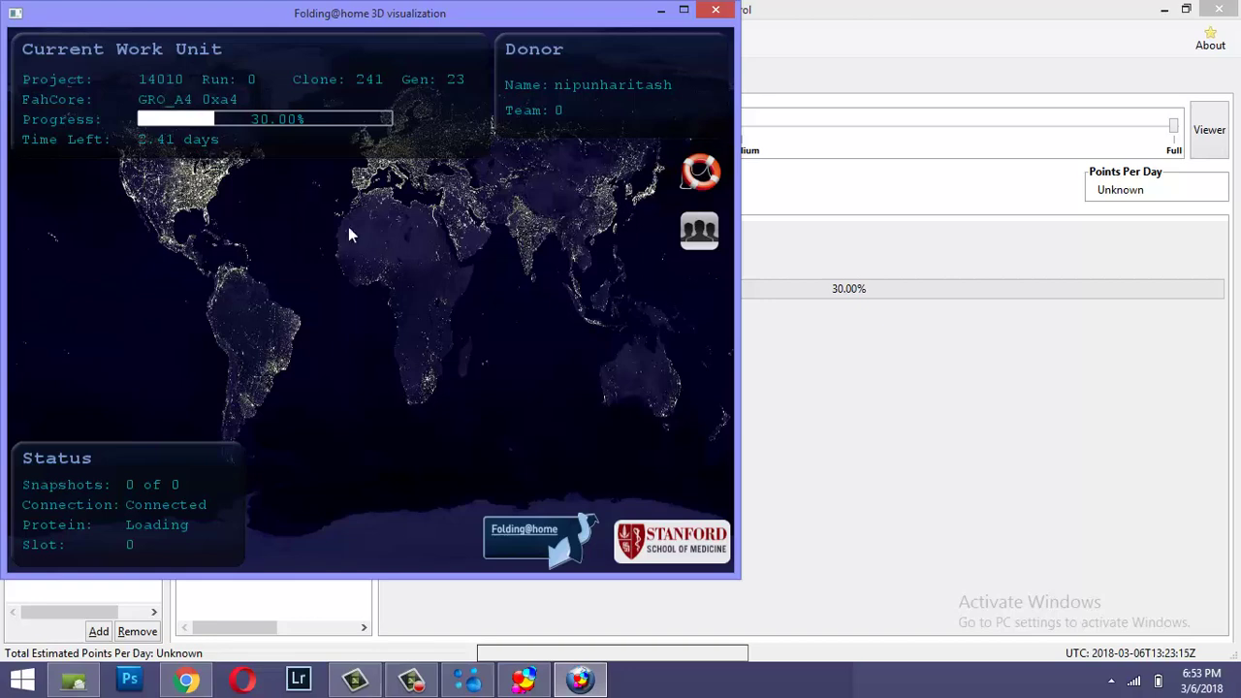
left_click(715, 9)
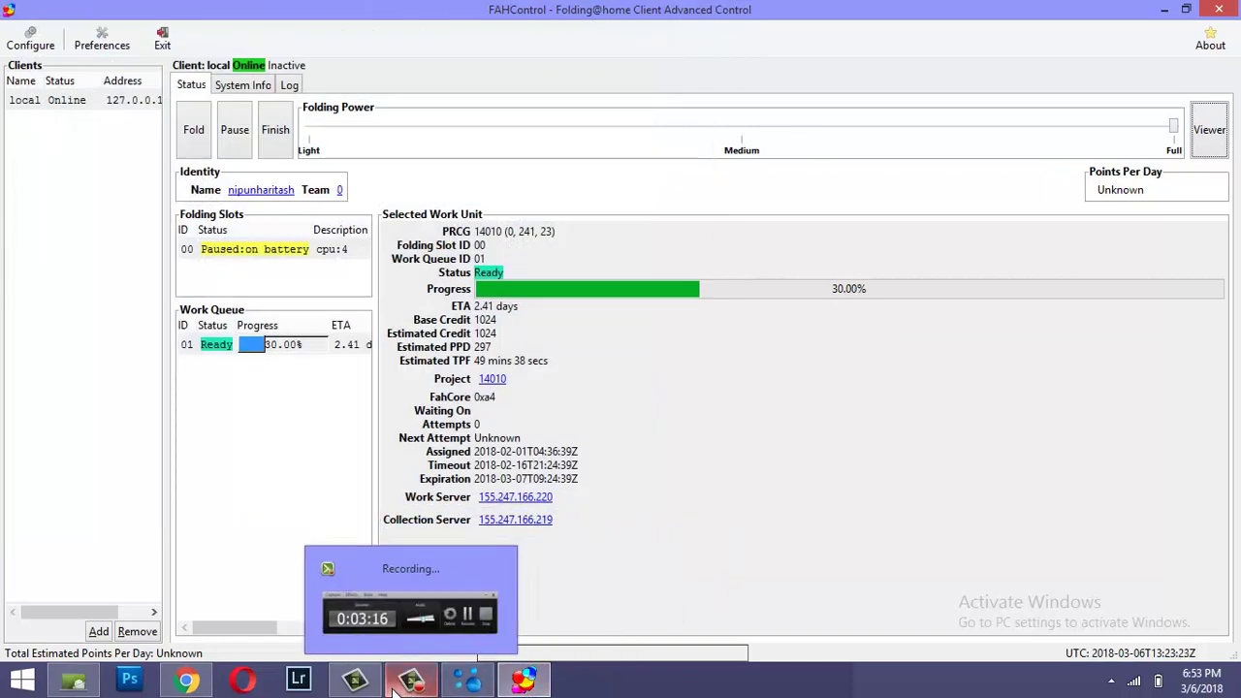
Step: Check the Curecoin wallet's synchronization overview and look over the Official Curecoin Folding Pool home page in Chrome
left_click(187, 683)
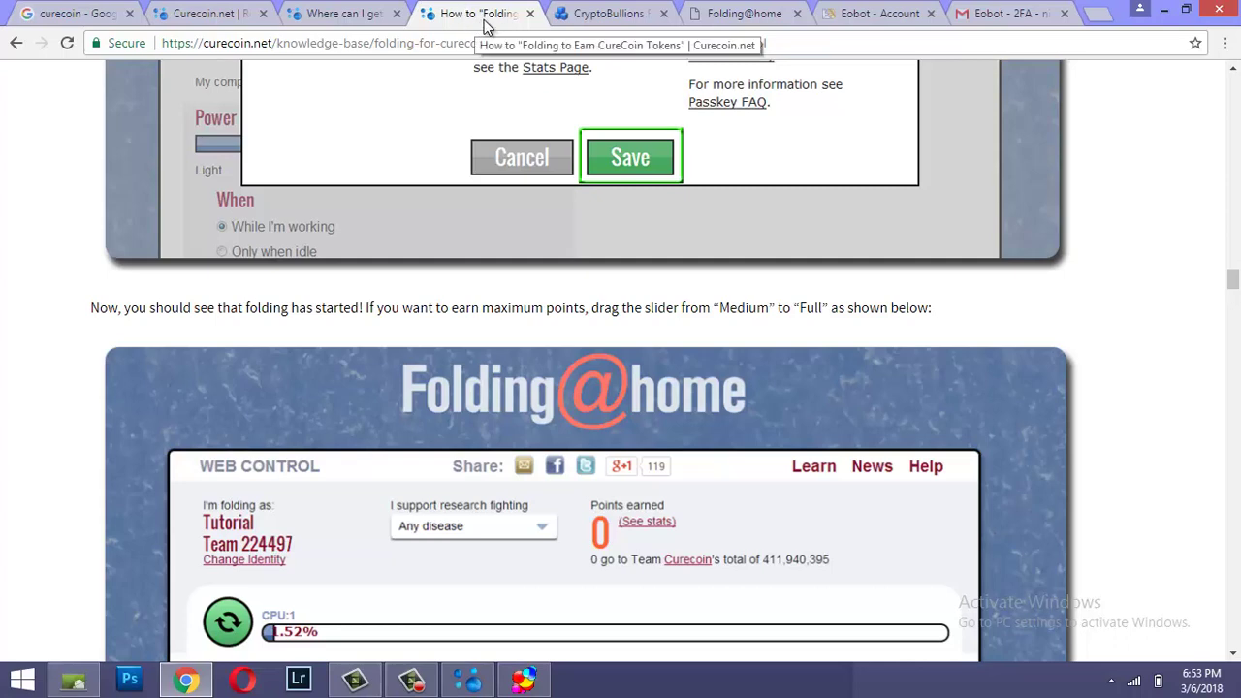
left_click(468, 682)
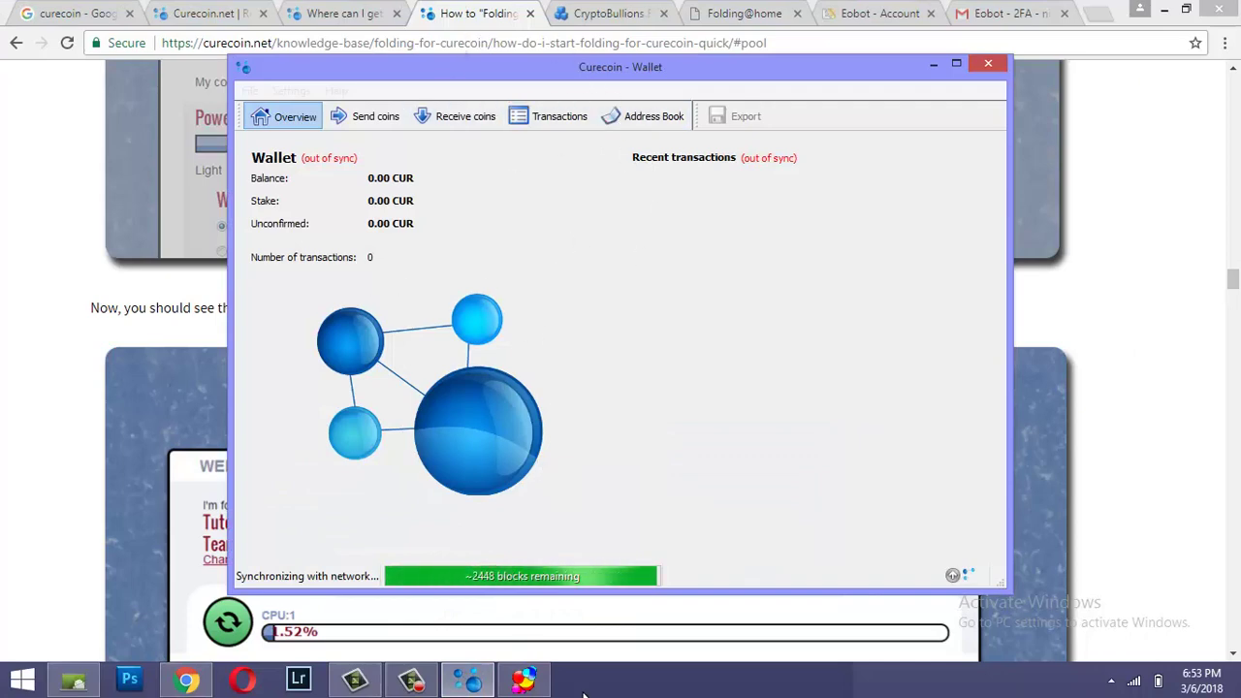
left_click(623, 22)
left_click(625, 19)
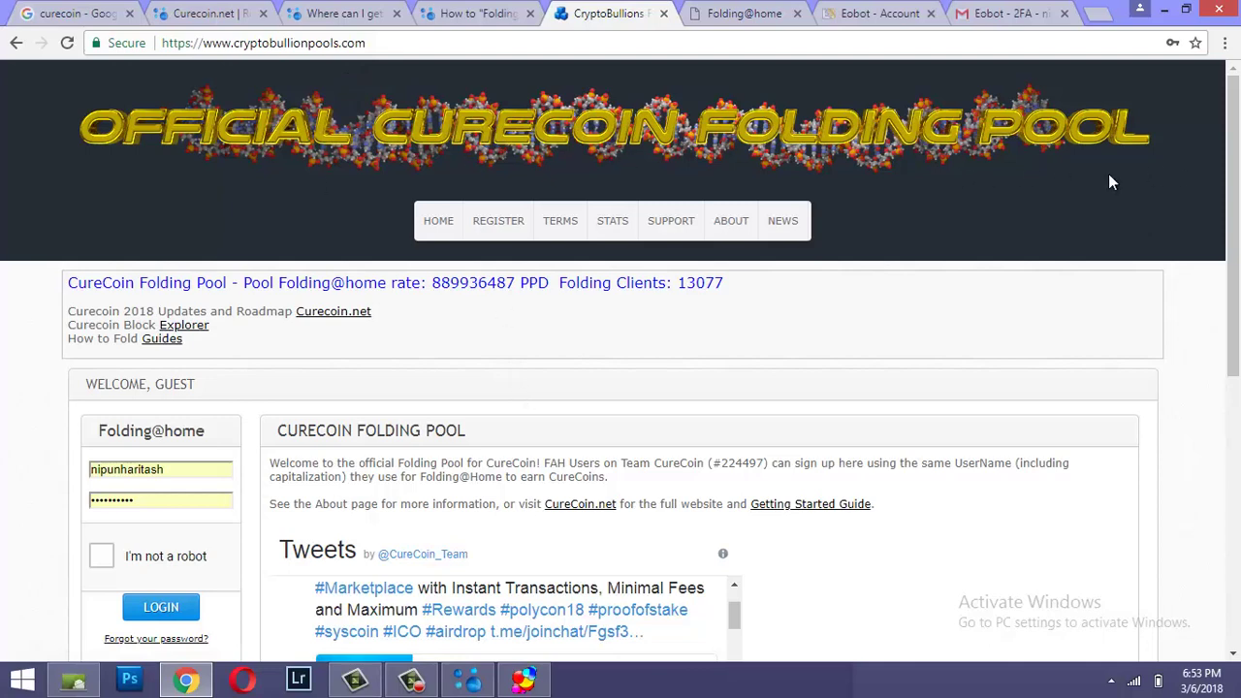
scroll(396, 374, "down", 2)
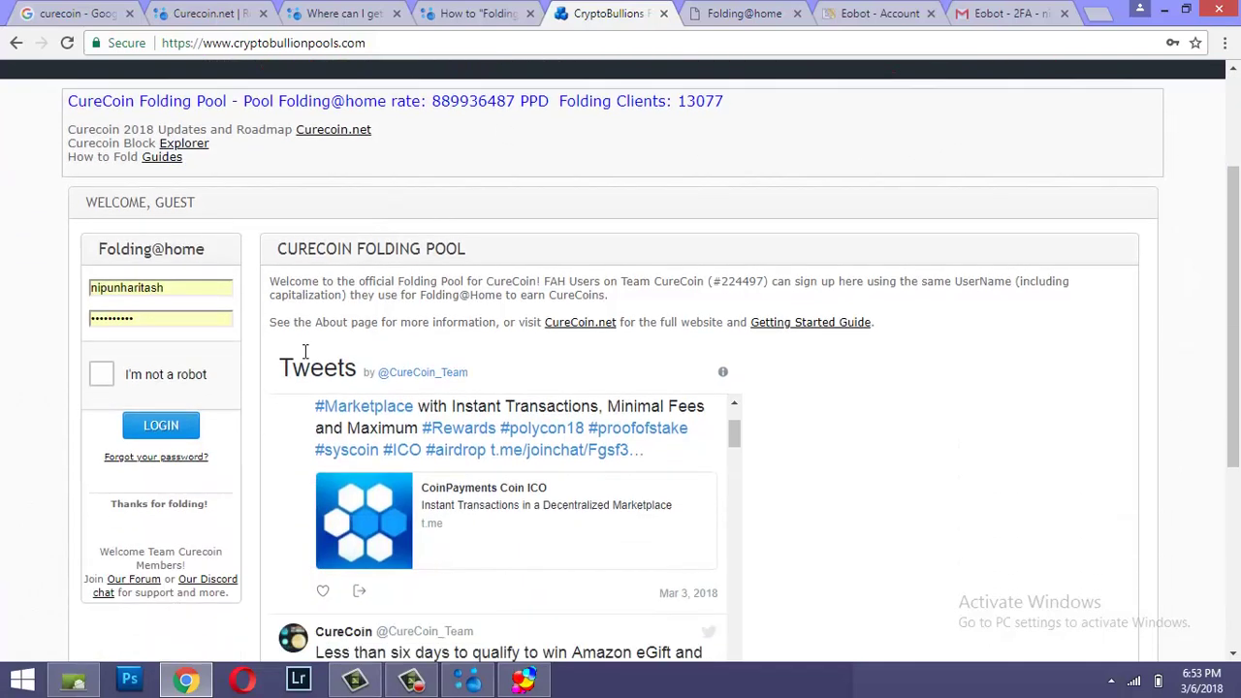
scroll(309, 340, "up", 2)
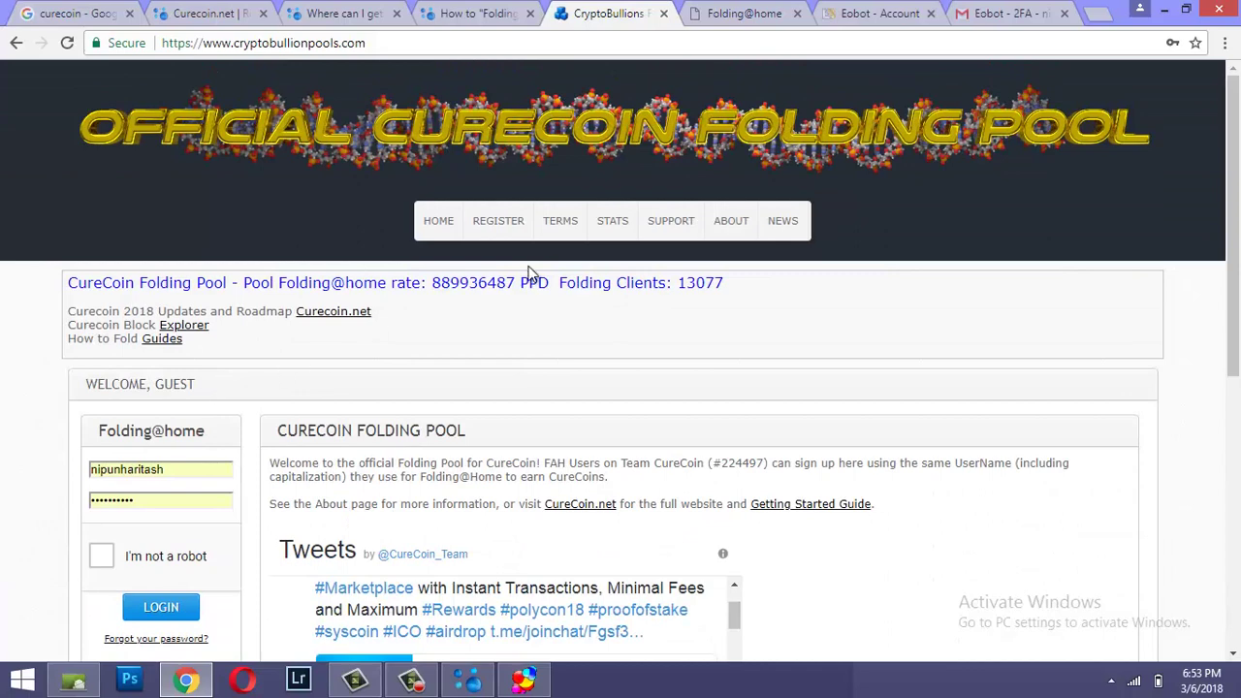
Step: Open the folding pool's registration form and locate its Curecoin wallet address field
left_click(499, 223)
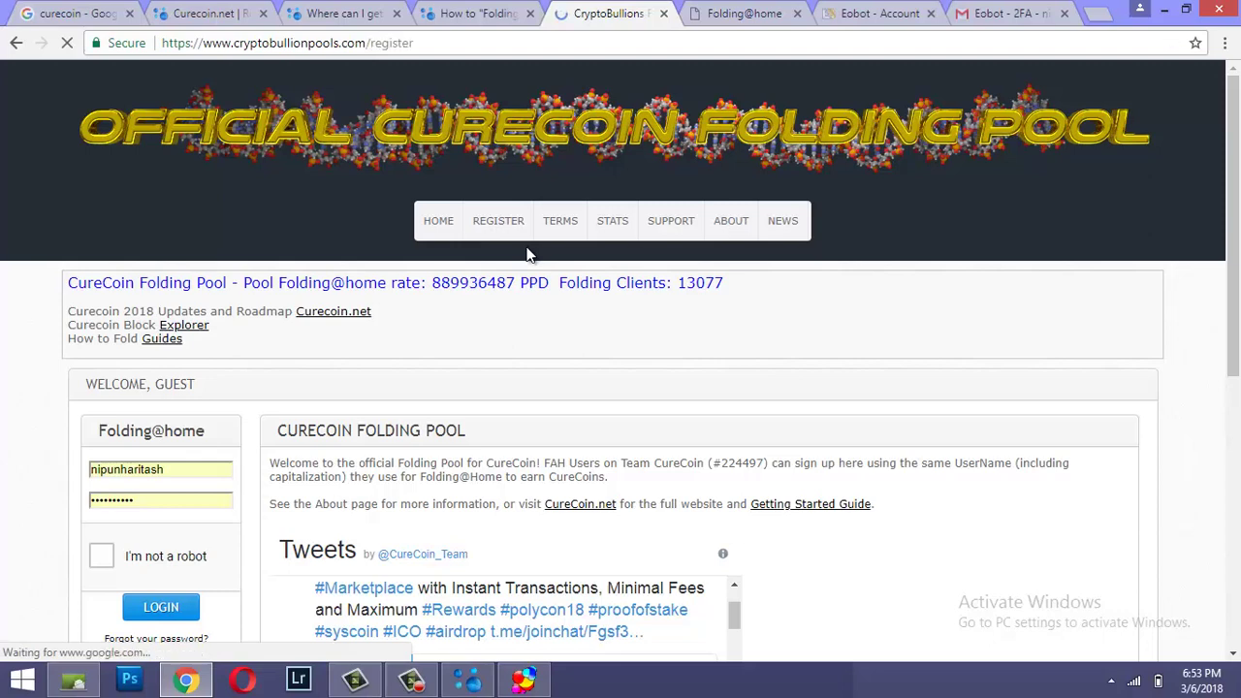
scroll(524, 280, "down", 2)
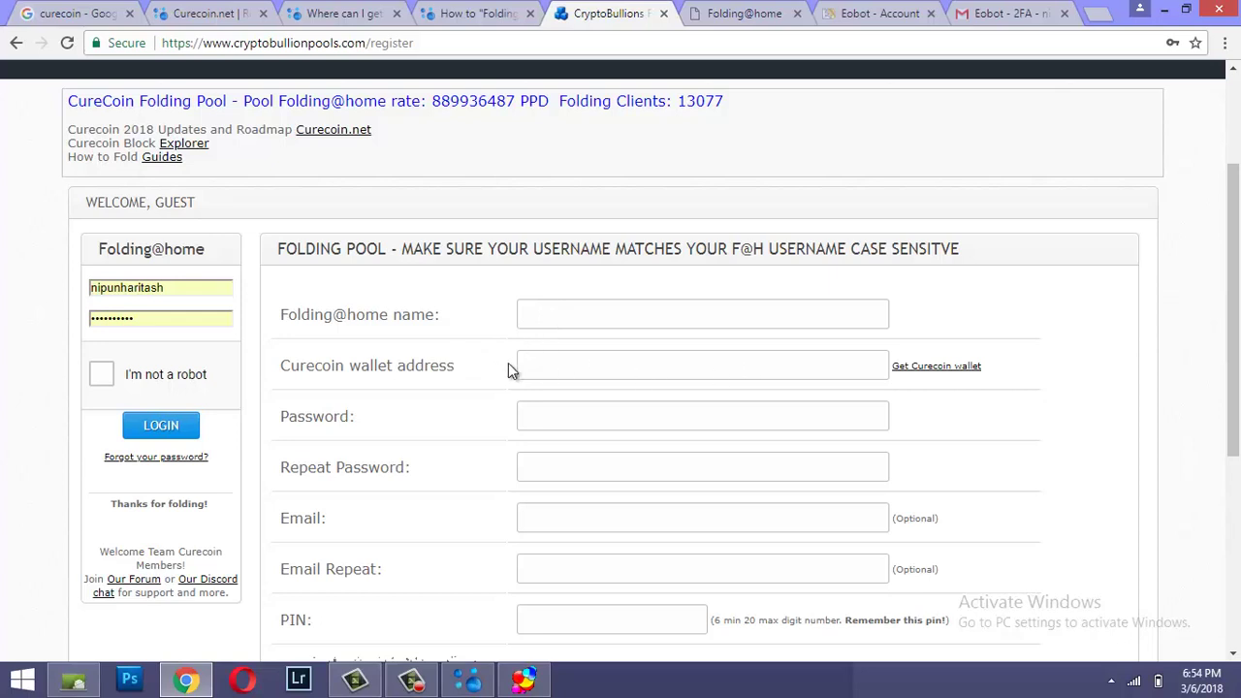
left_click(534, 363)
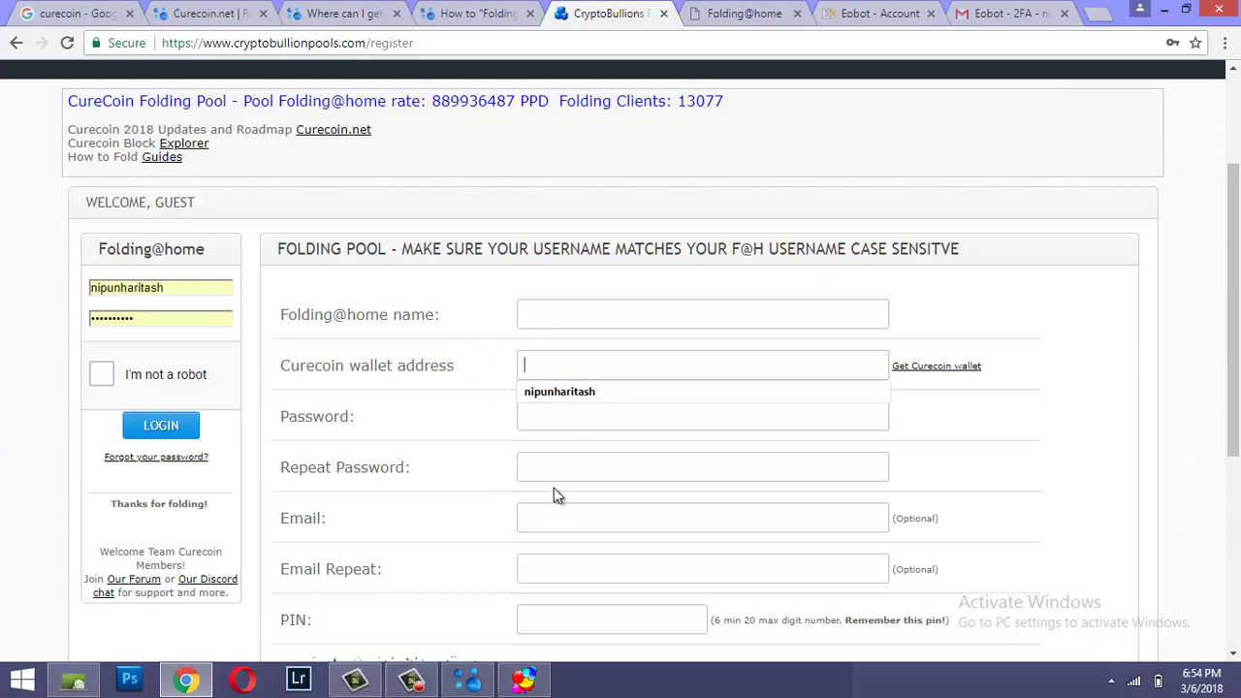
left_click(494, 341)
Step: Show the receiving address in the Curecoin wallet and return to the pool registration form in Chrome
left_click(468, 679)
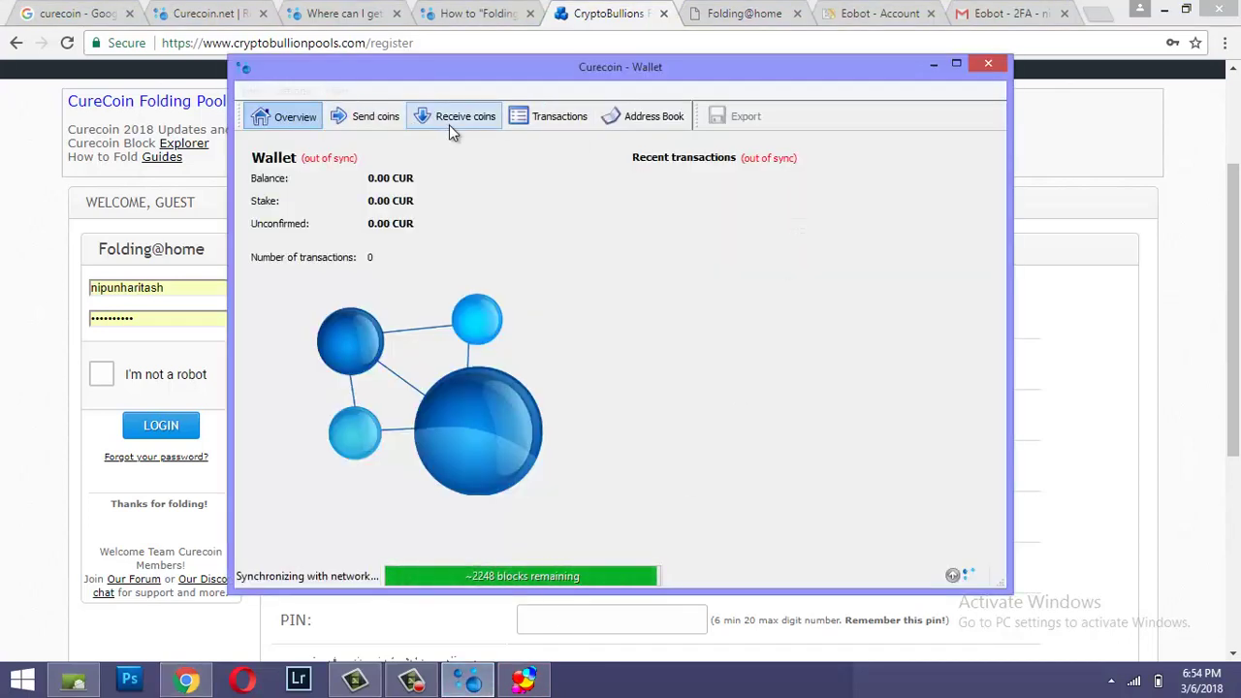
left_click(449, 118)
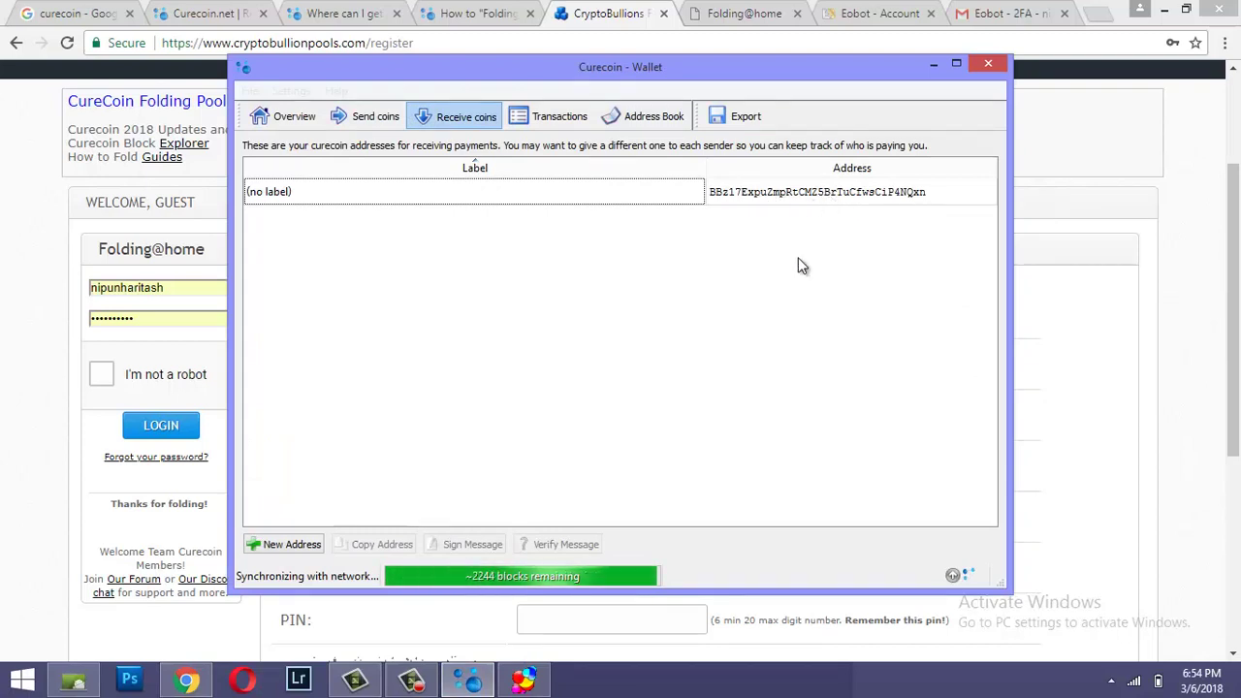
left_click(186, 681)
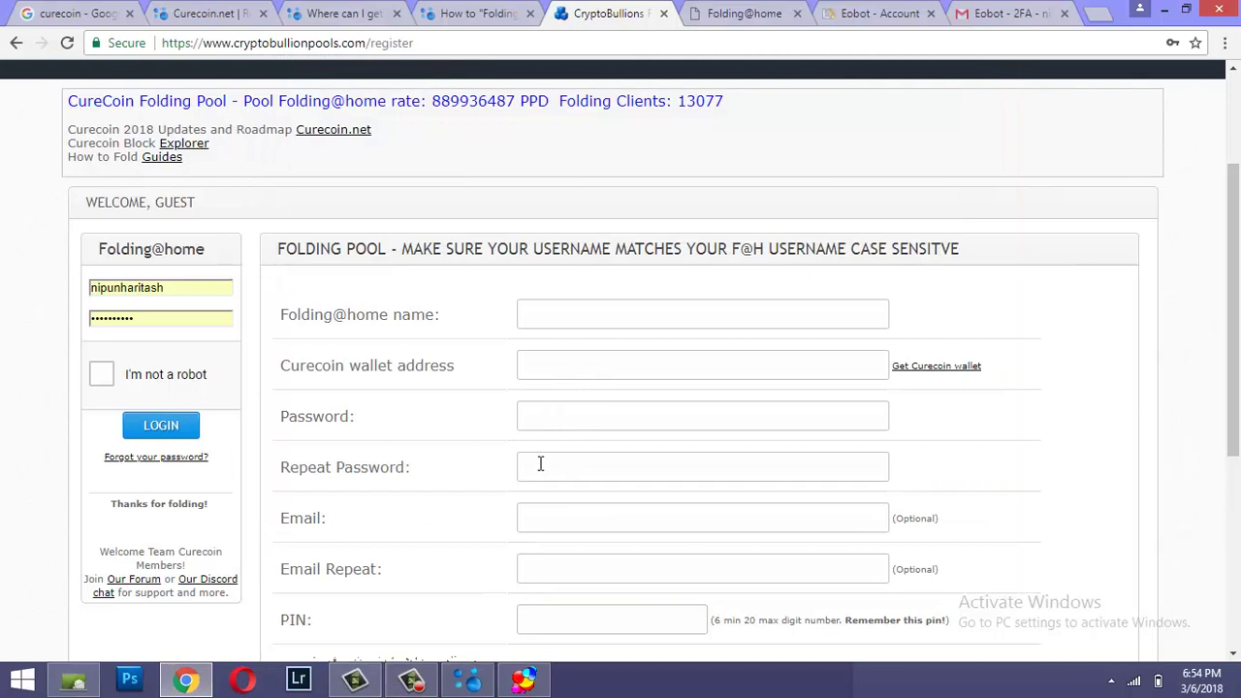
Step: Examine the registration form's password, email, PIN and captcha fields
scroll(540, 463, "down", 2)
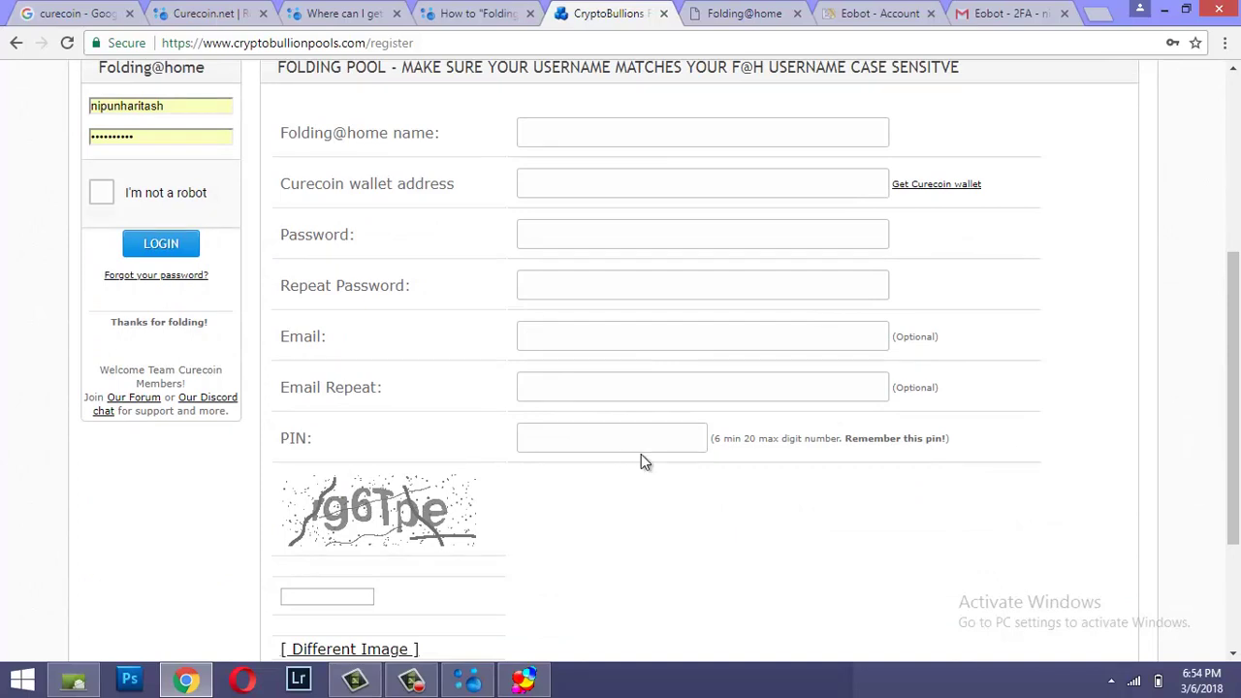
scroll(654, 442, "up", 2)
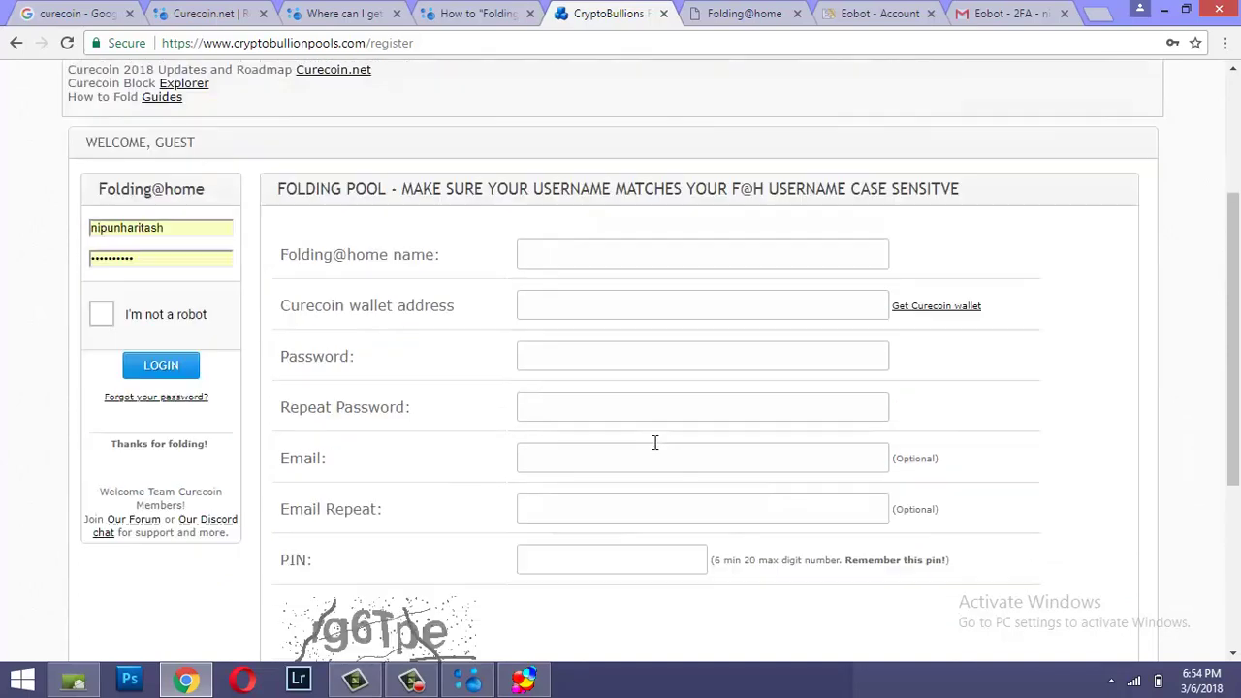
scroll(656, 441, "down", 2)
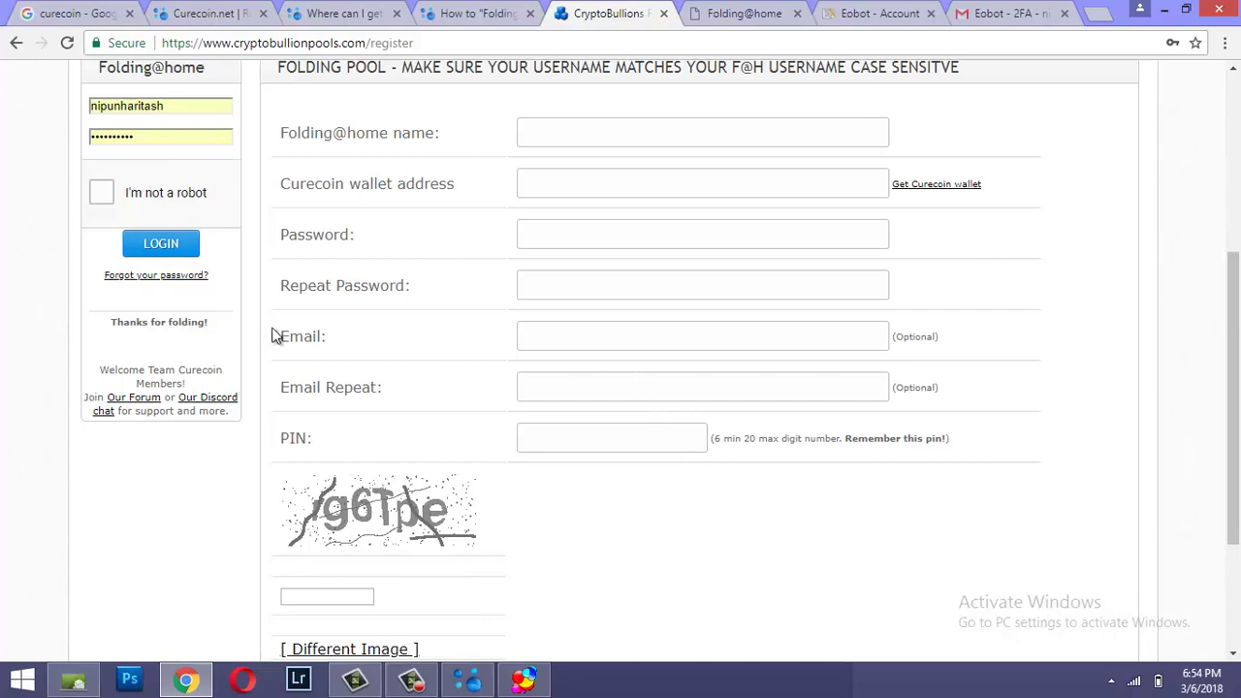
scroll(238, 465, "up", 2)
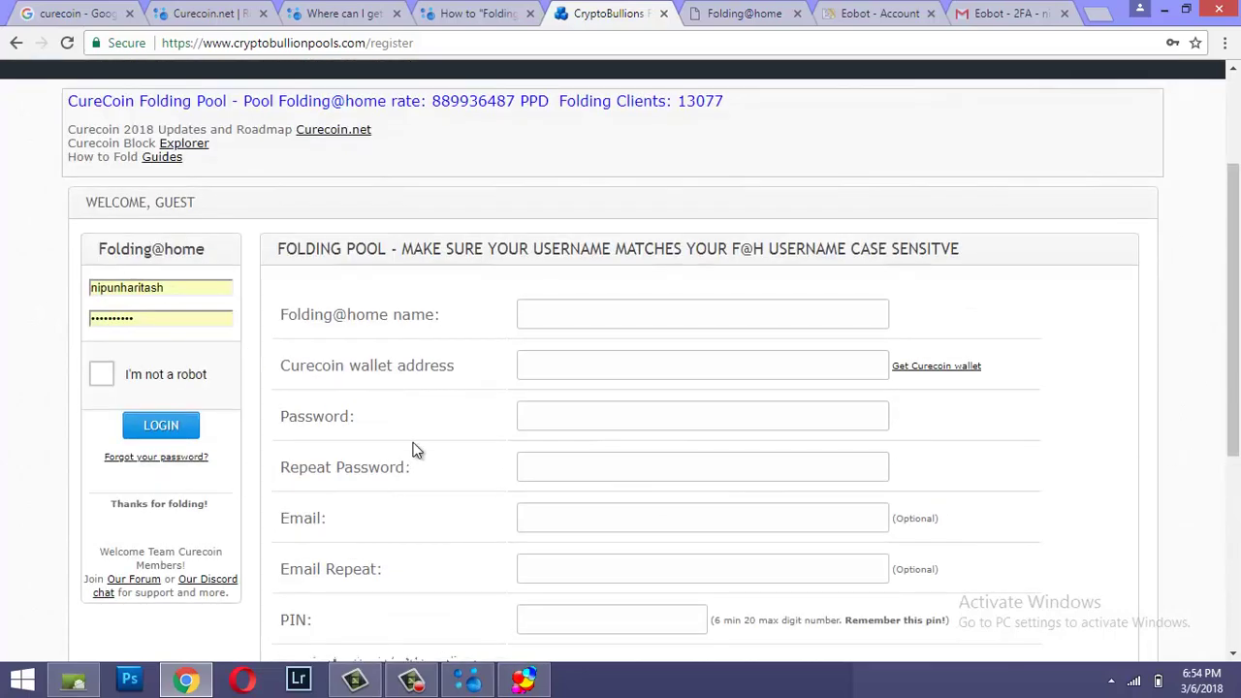
scroll(572, 446, "down", 2)
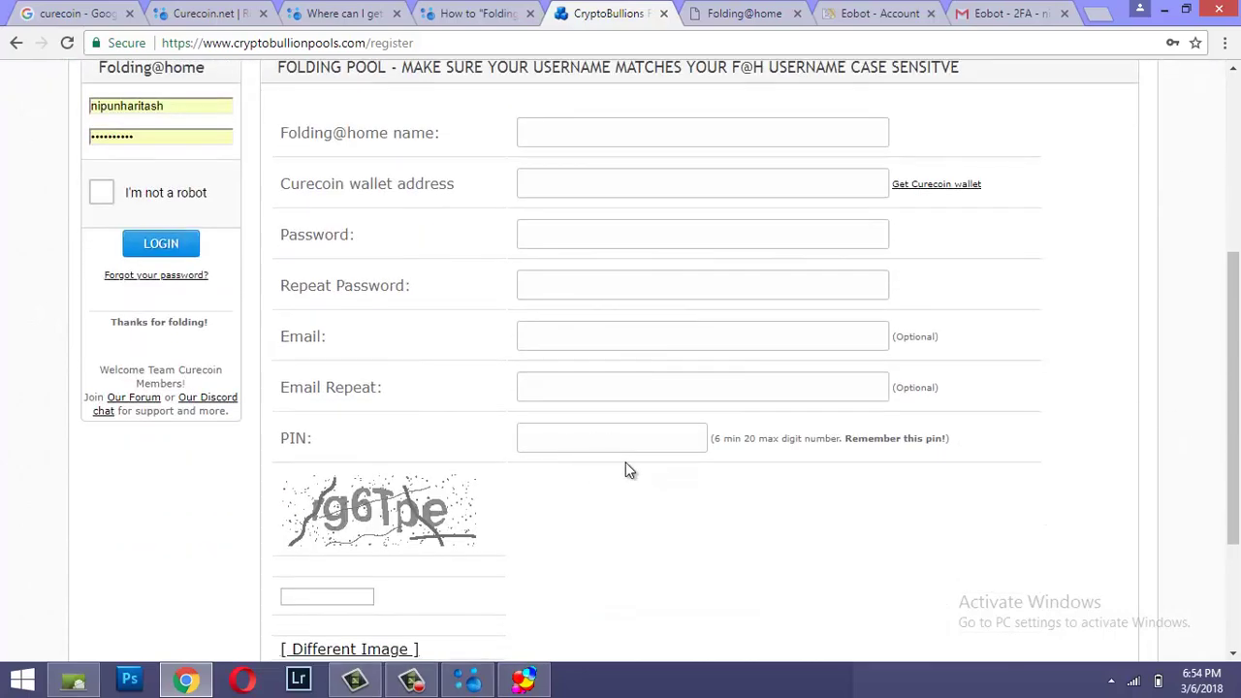
Step: Complete the "I'm not a robot" check of the pool login by marking all images with cars
scroll(625, 467, "up", 2)
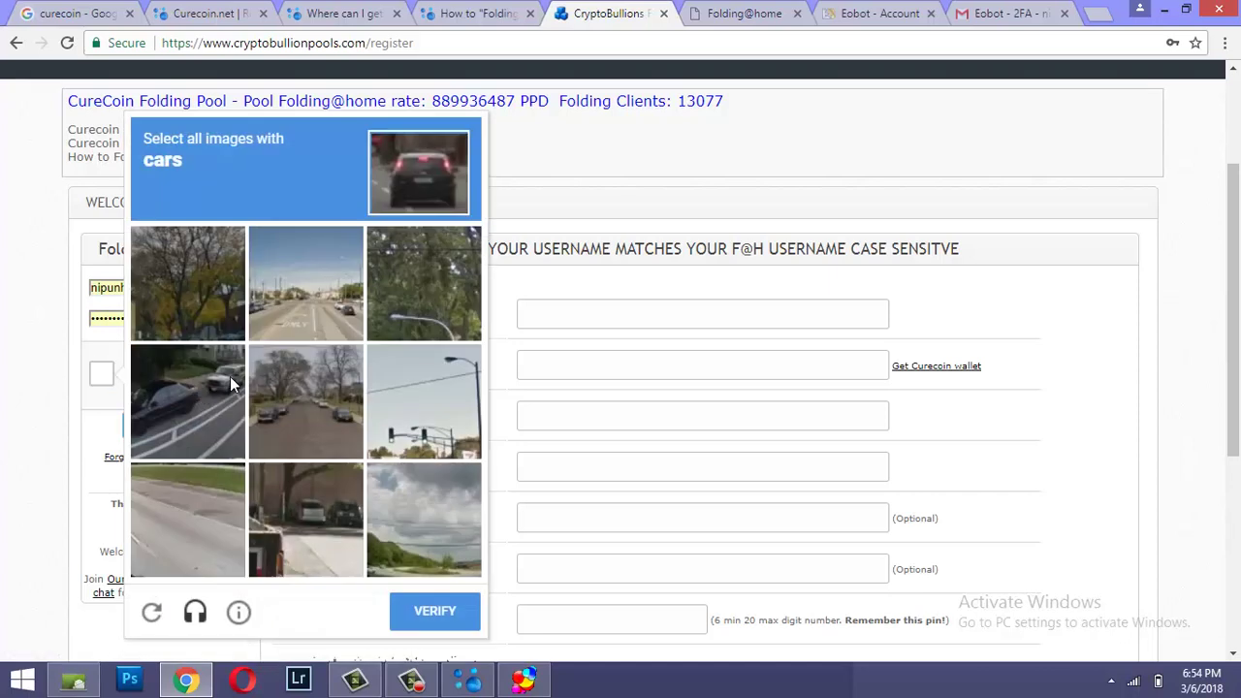
left_click(222, 419)
left_click(324, 406)
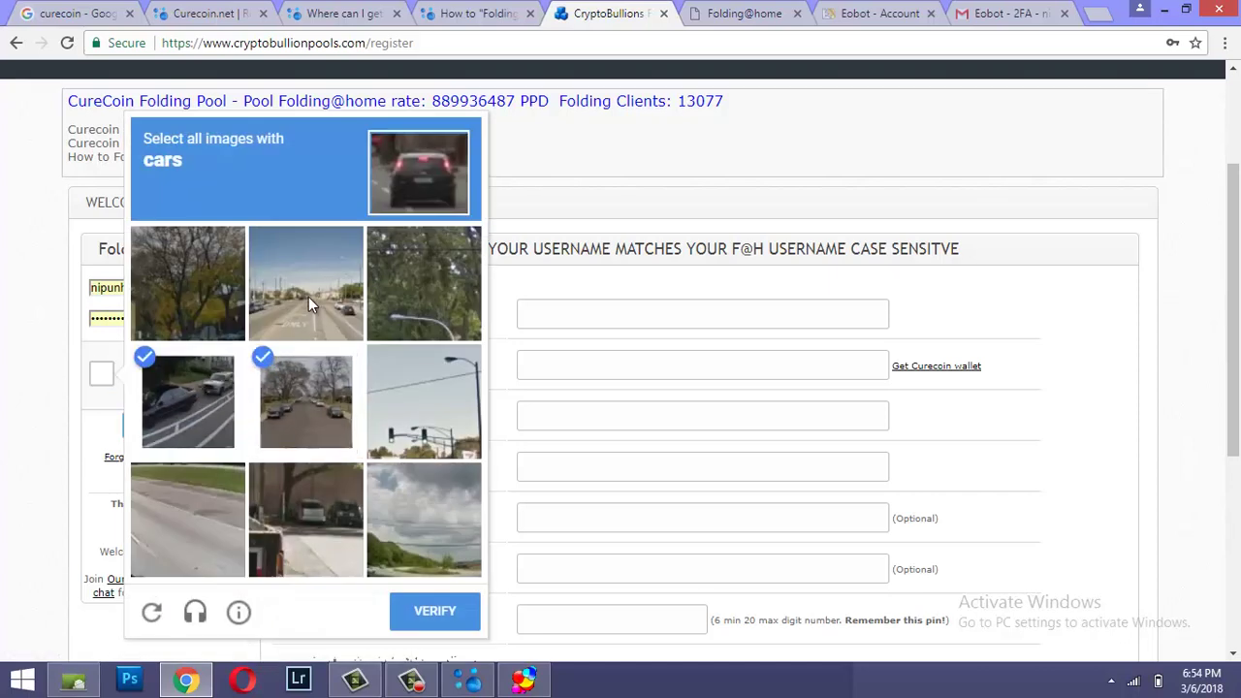
left_click(308, 296)
left_click(333, 529)
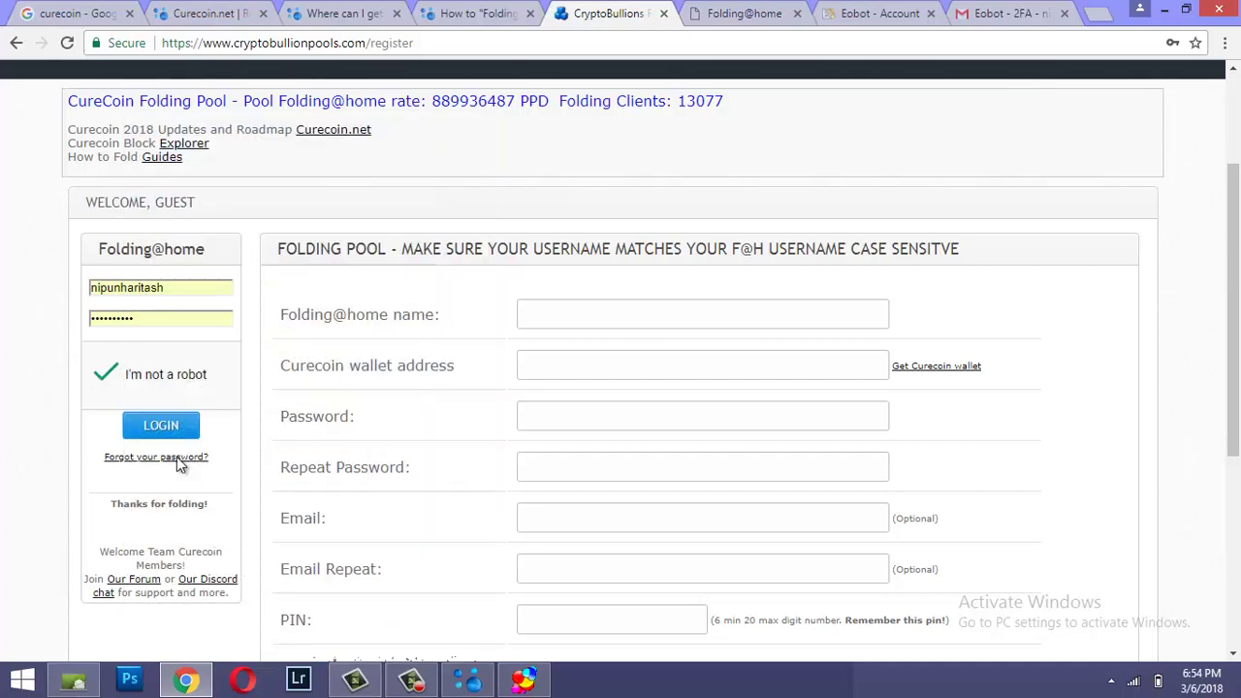
Step: Log in to the folding pool and review the account's folding points, payout estimate, balance and pool news
left_click(165, 431)
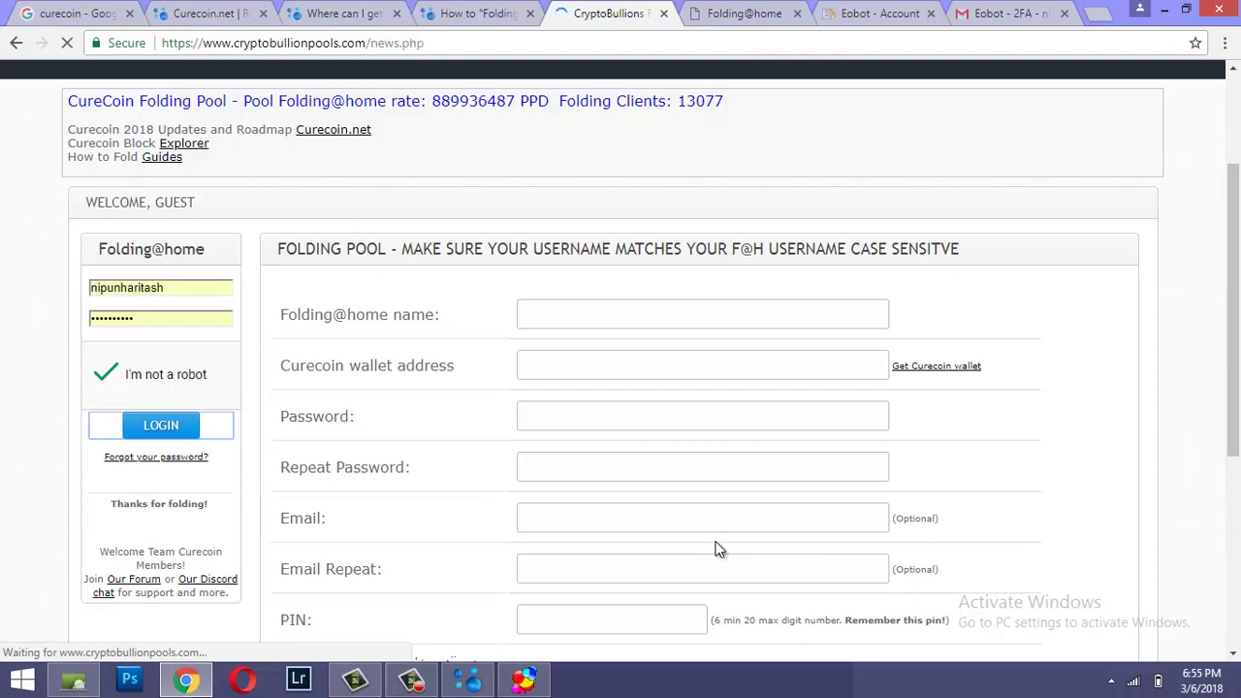
scroll(672, 485, "down", 1)
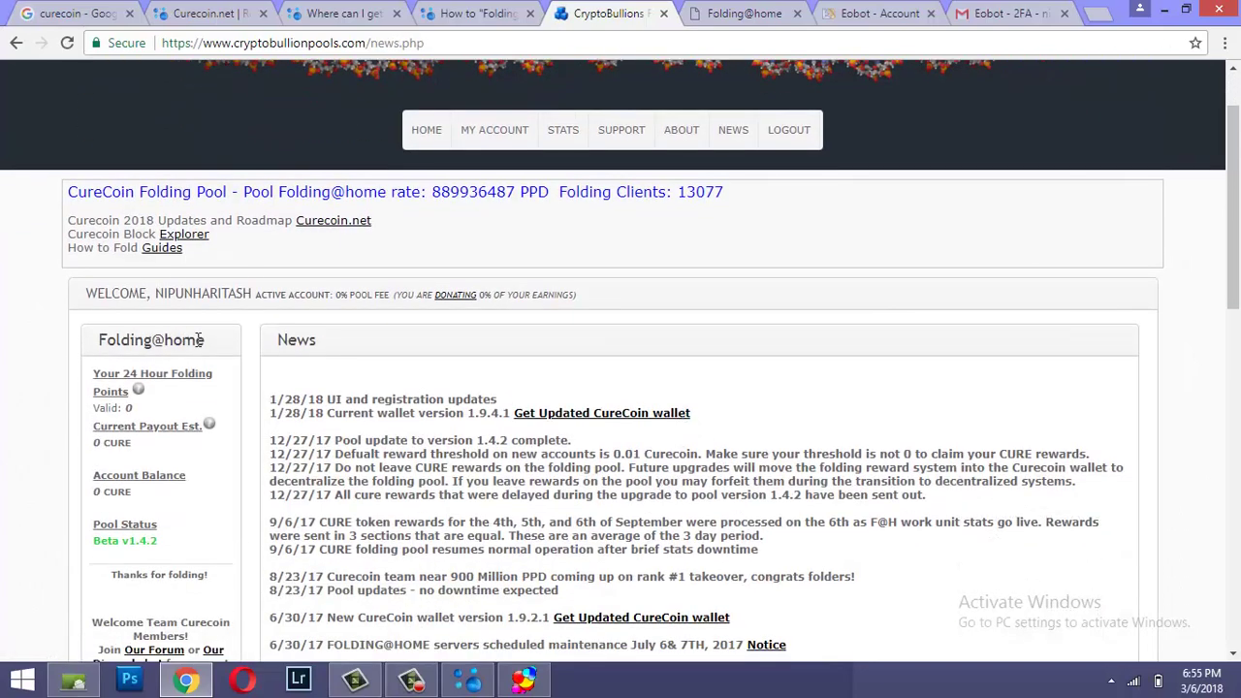
scroll(287, 396, "down", 1)
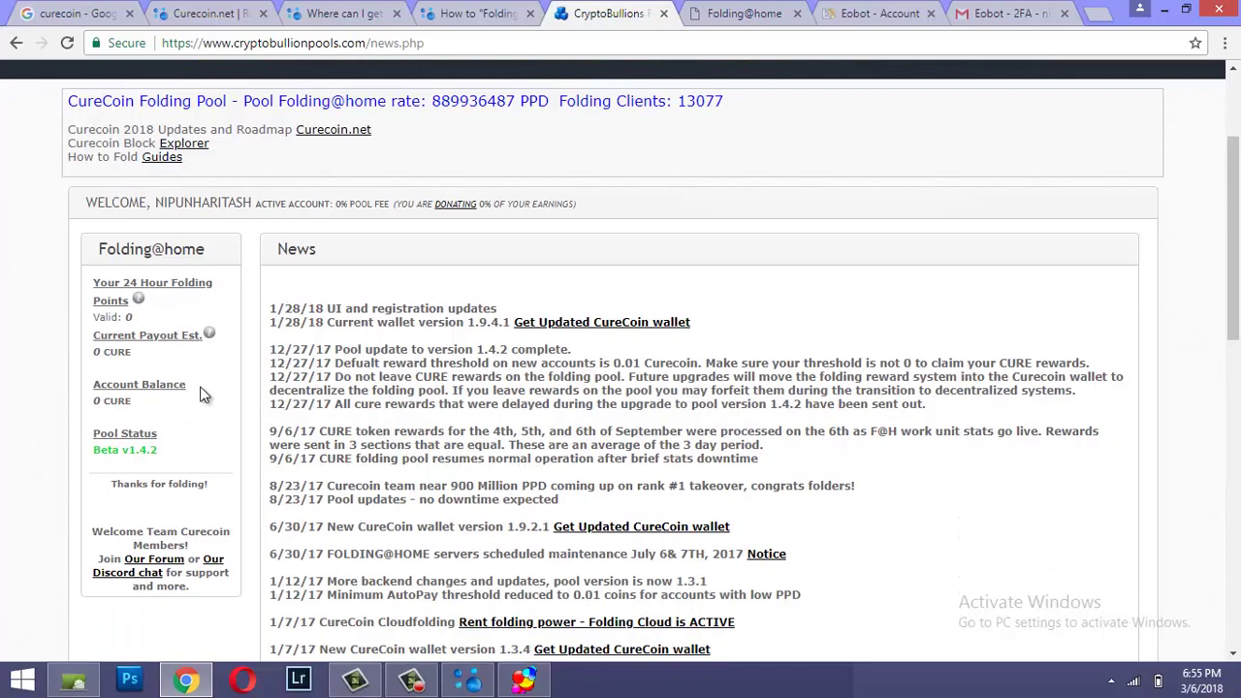
scroll(360, 418, "down", 5)
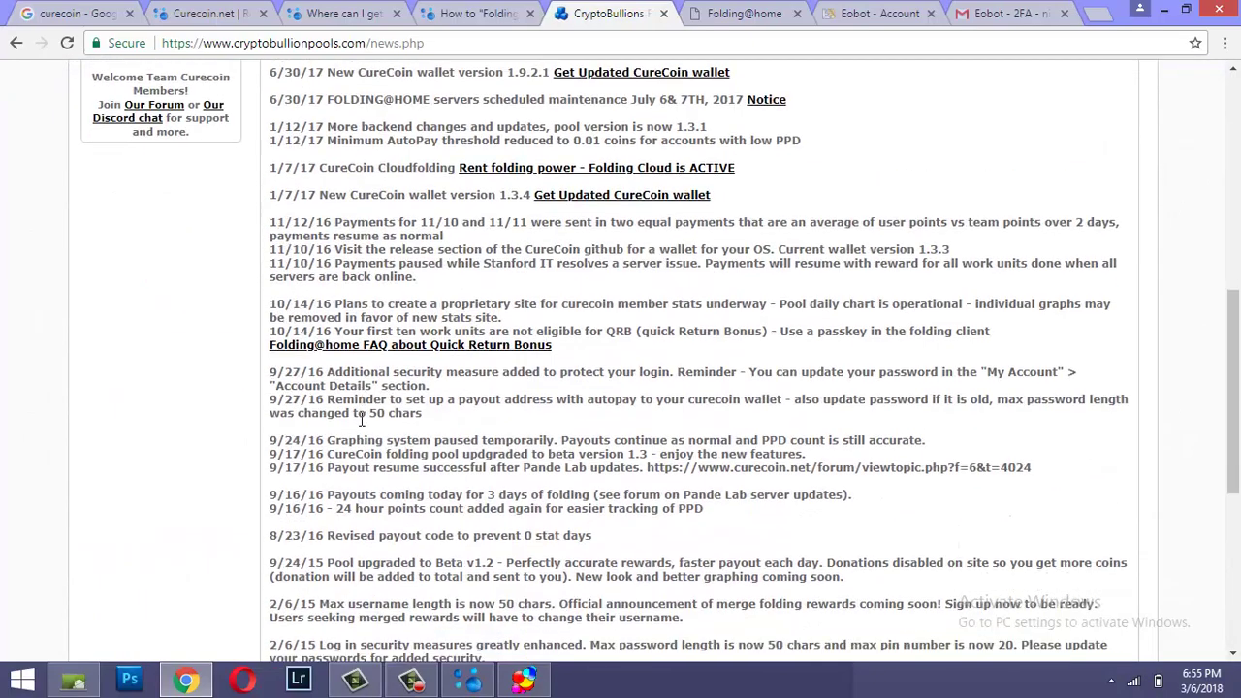
scroll(360, 419, "up", 8)
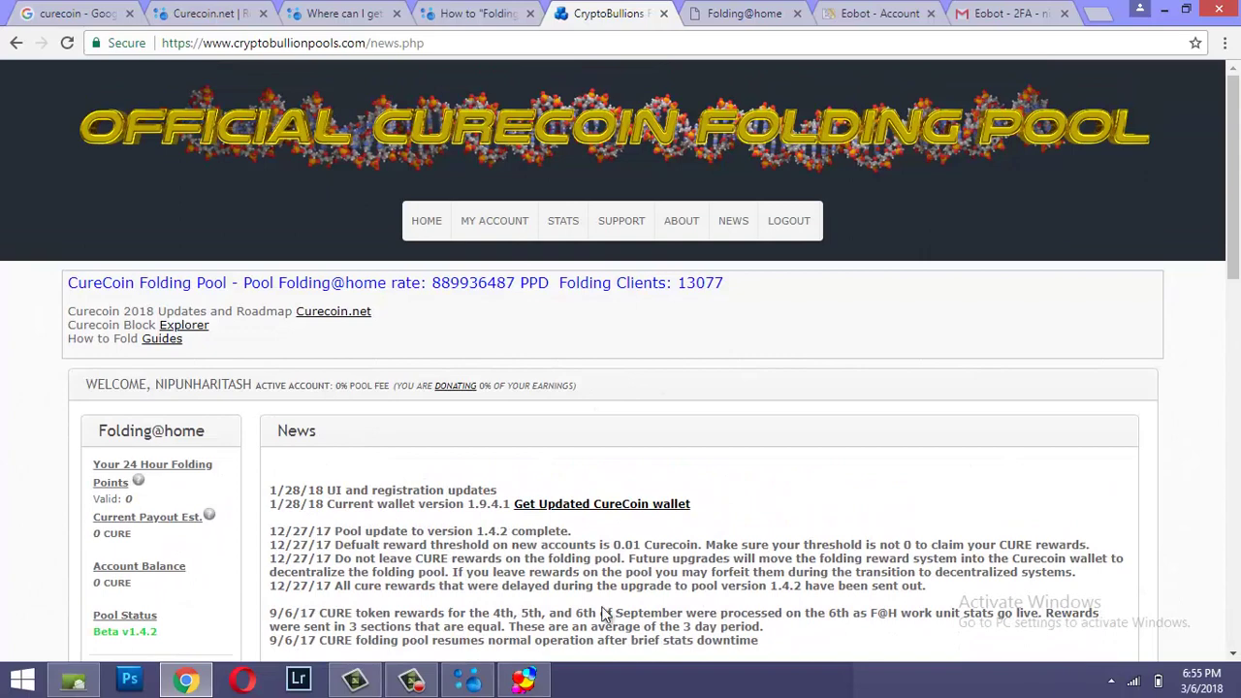
Step: Show the current work unit in FAHControl and the balance overview in the Curecoin wallet, ending in FAHControl
left_click(524, 679)
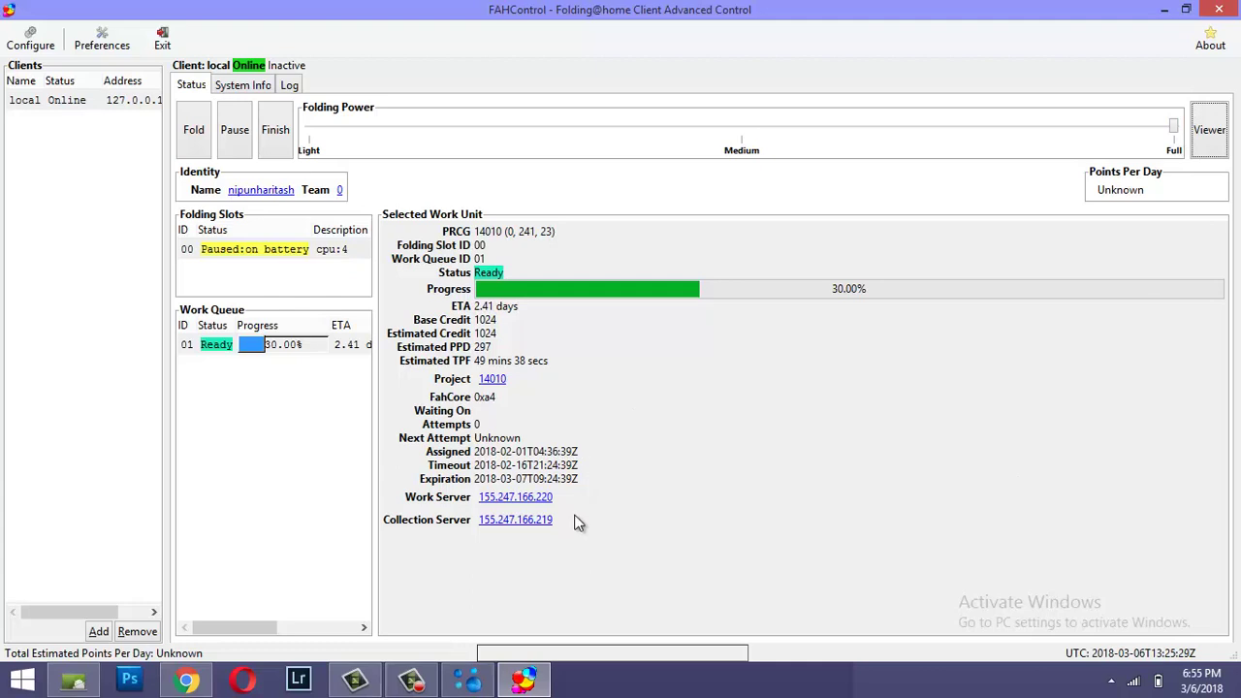
left_click(474, 674)
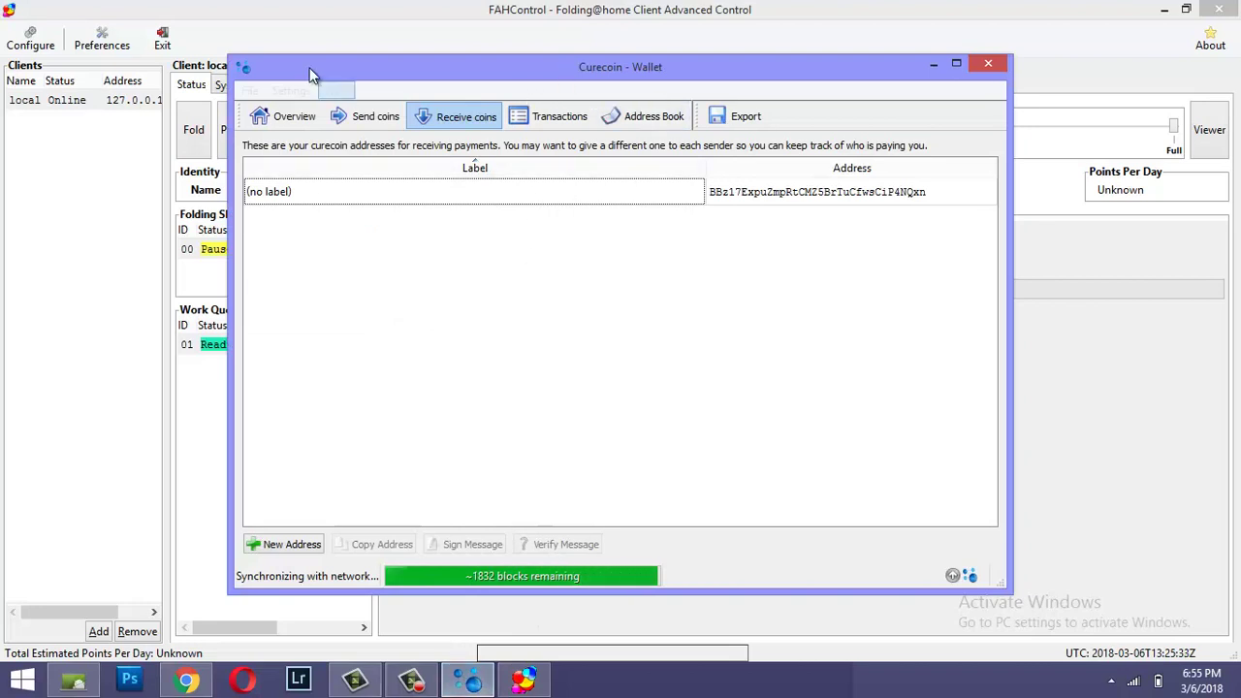
left_click(283, 123)
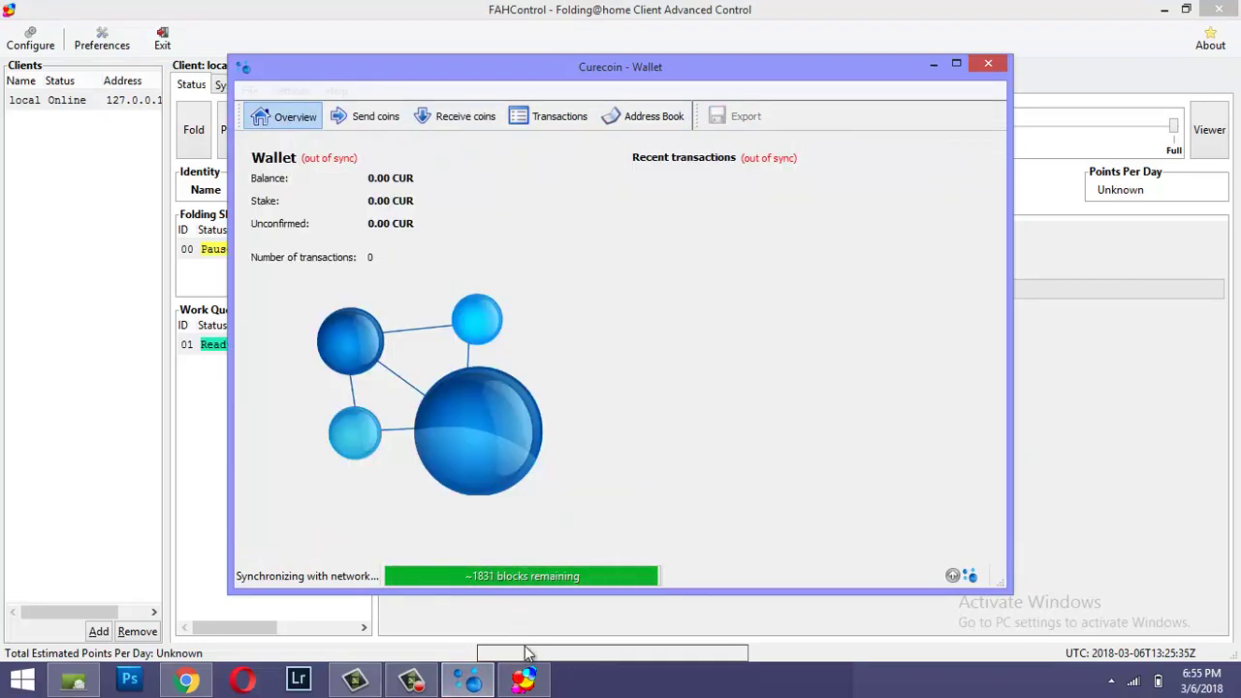
left_click(524, 679)
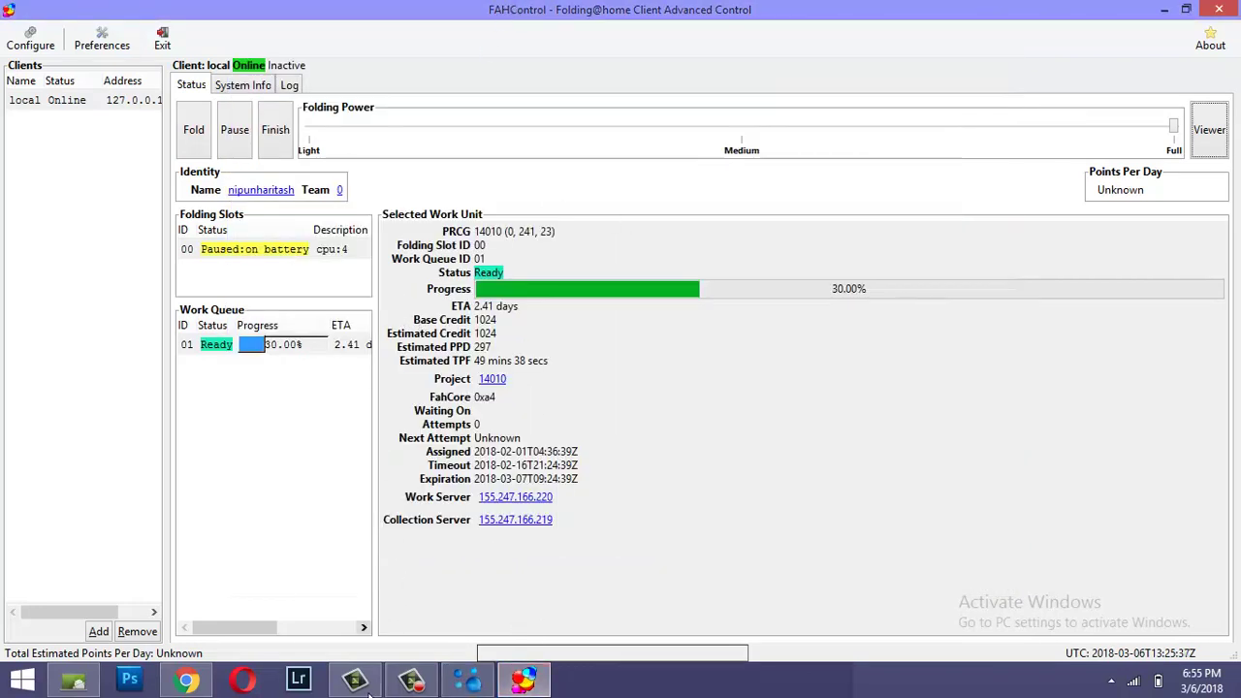
Step: Switch to Chrome and look over the folding pool's account summary and news page again
left_click(187, 679)
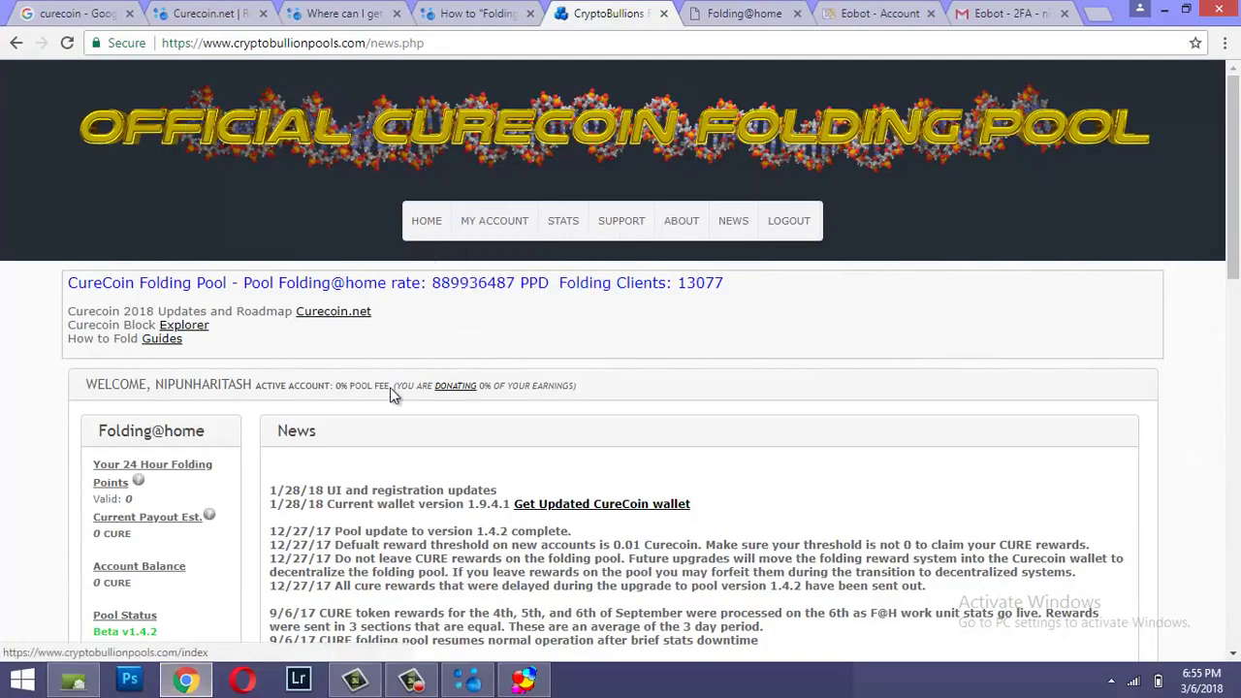
scroll(218, 214, "down", 2)
scroll(270, 321, "up", 2)
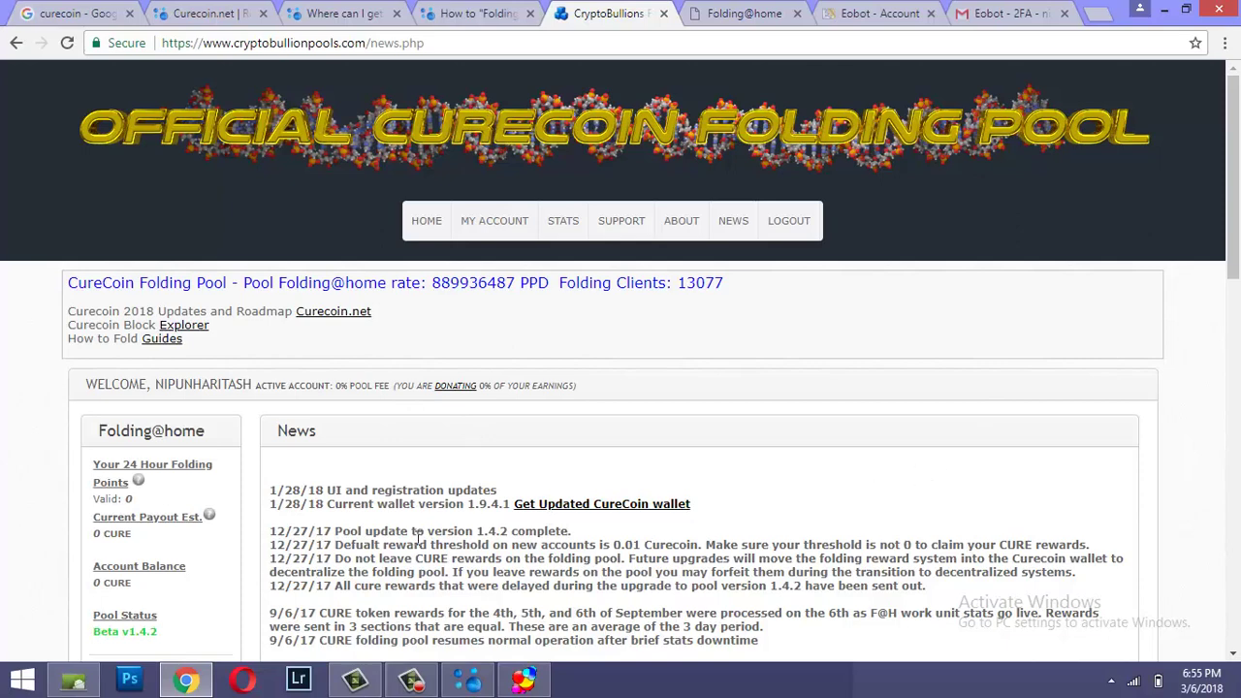
Step: Switch to FAHControl and show the hidden notification area icons, including the running Folding@home client
left_click(528, 682)
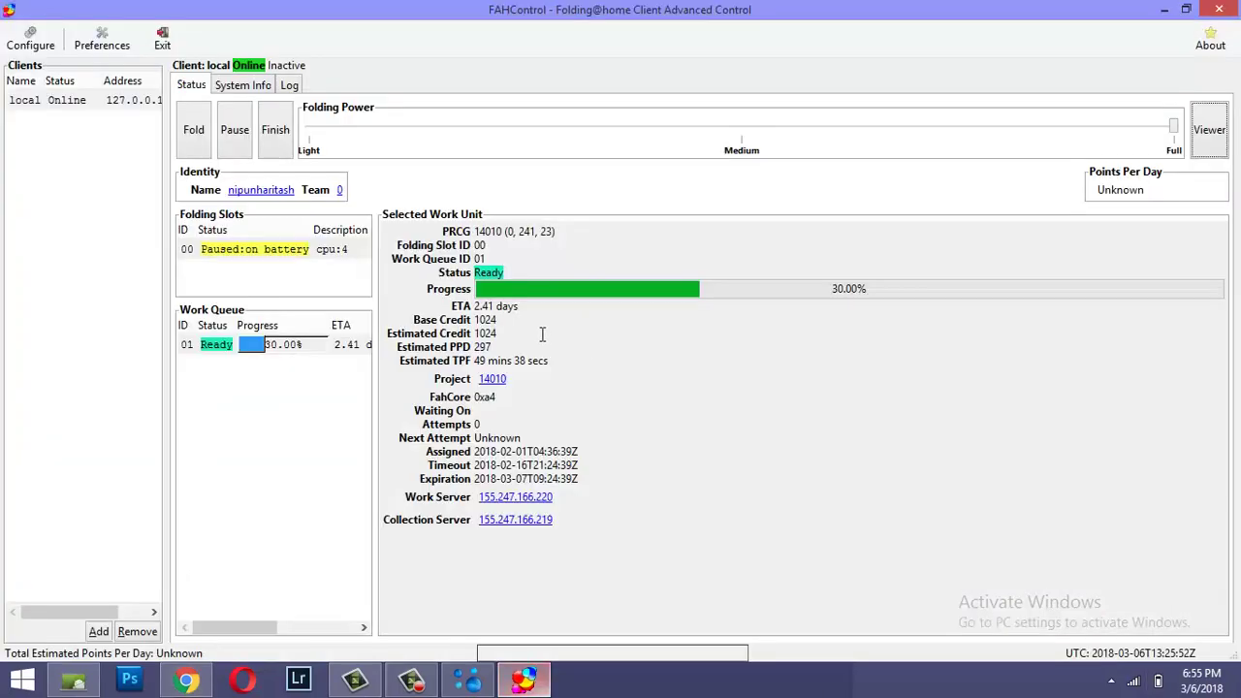
left_click(1111, 681)
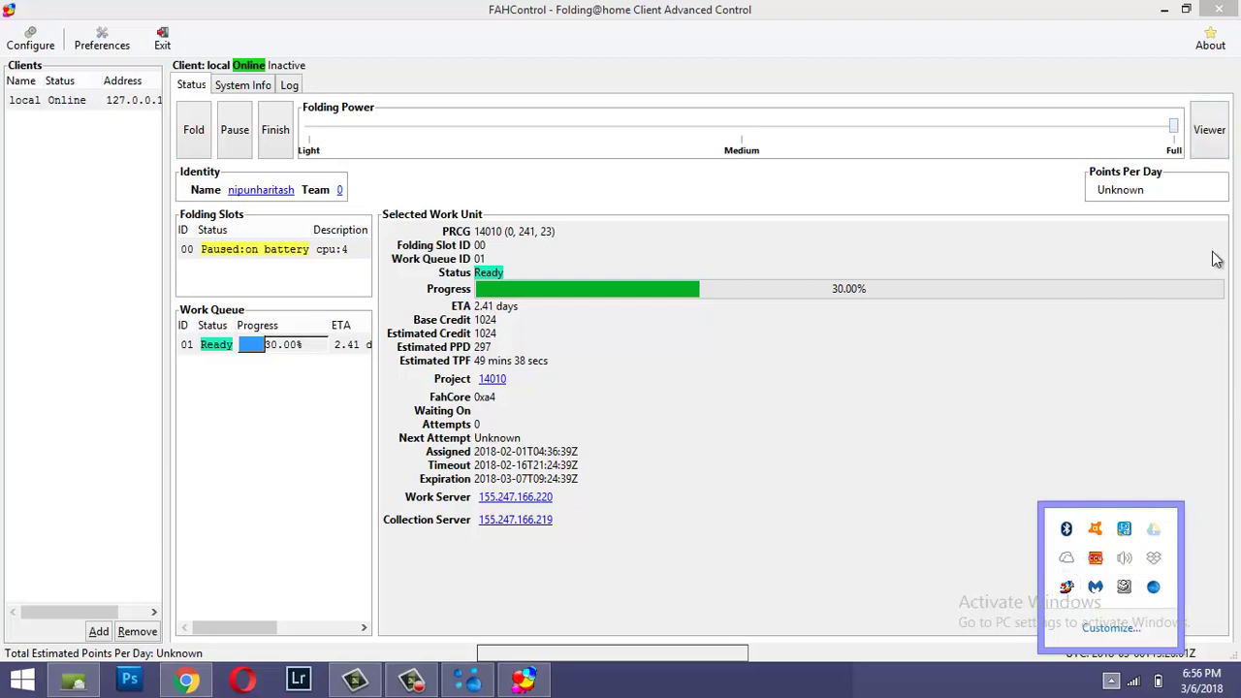
left_click(751, 126)
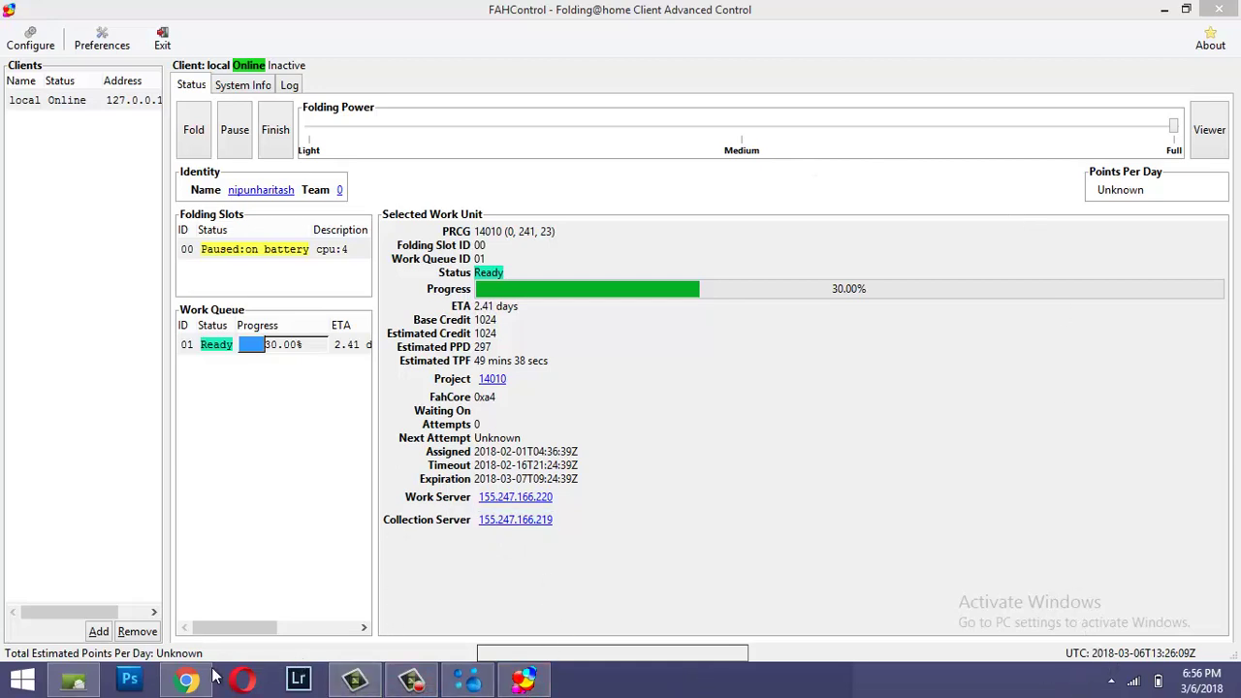
Step: Switch to Chrome and bring up the Eobot account page to look over its cryptocurrency and cloud holdings
mouse_move(215, 669)
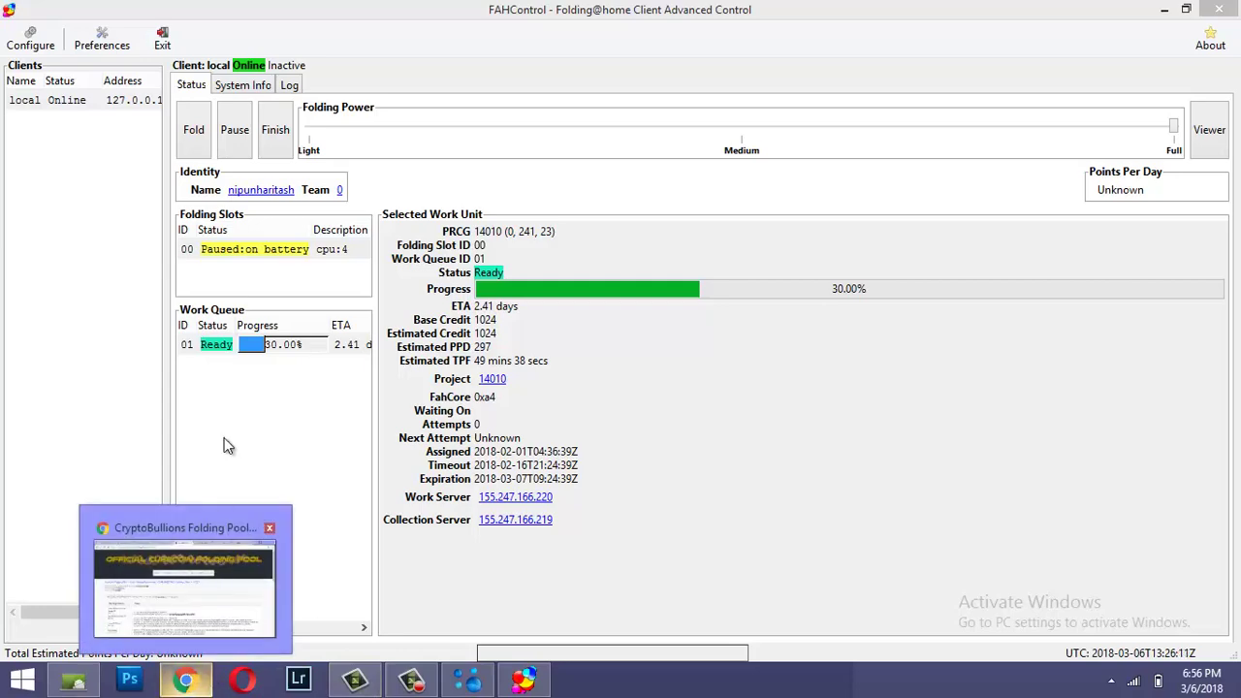
left_click(185, 582)
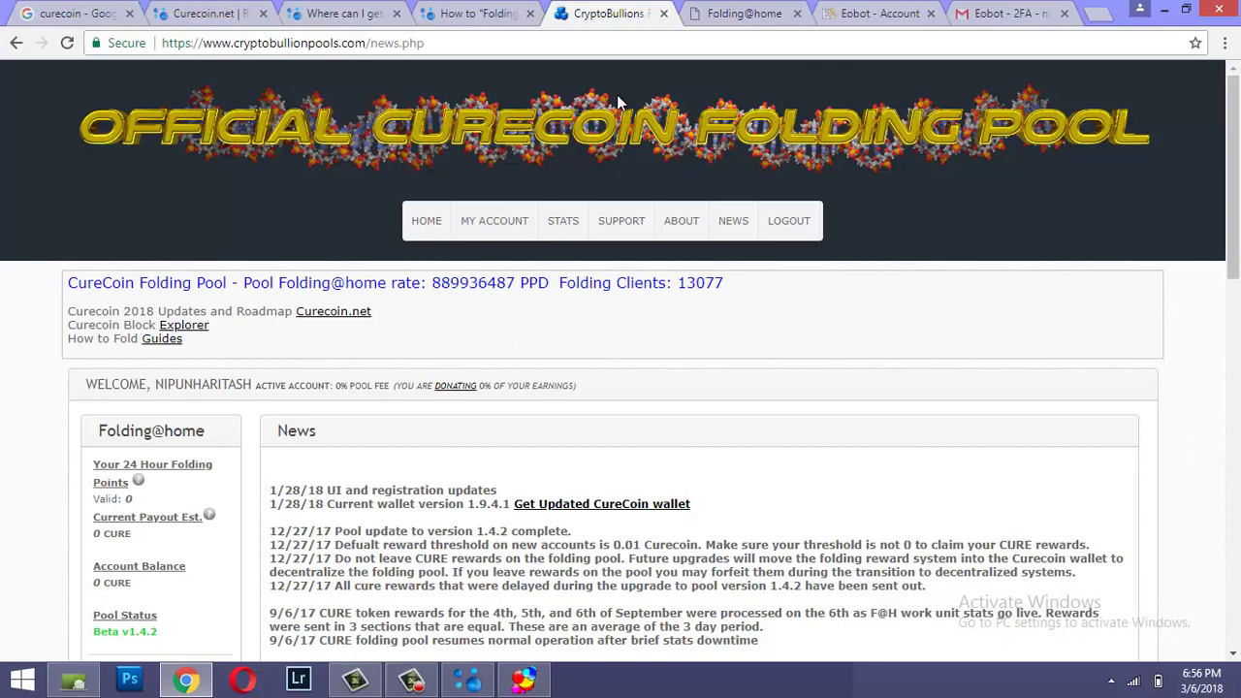
left_click(877, 14)
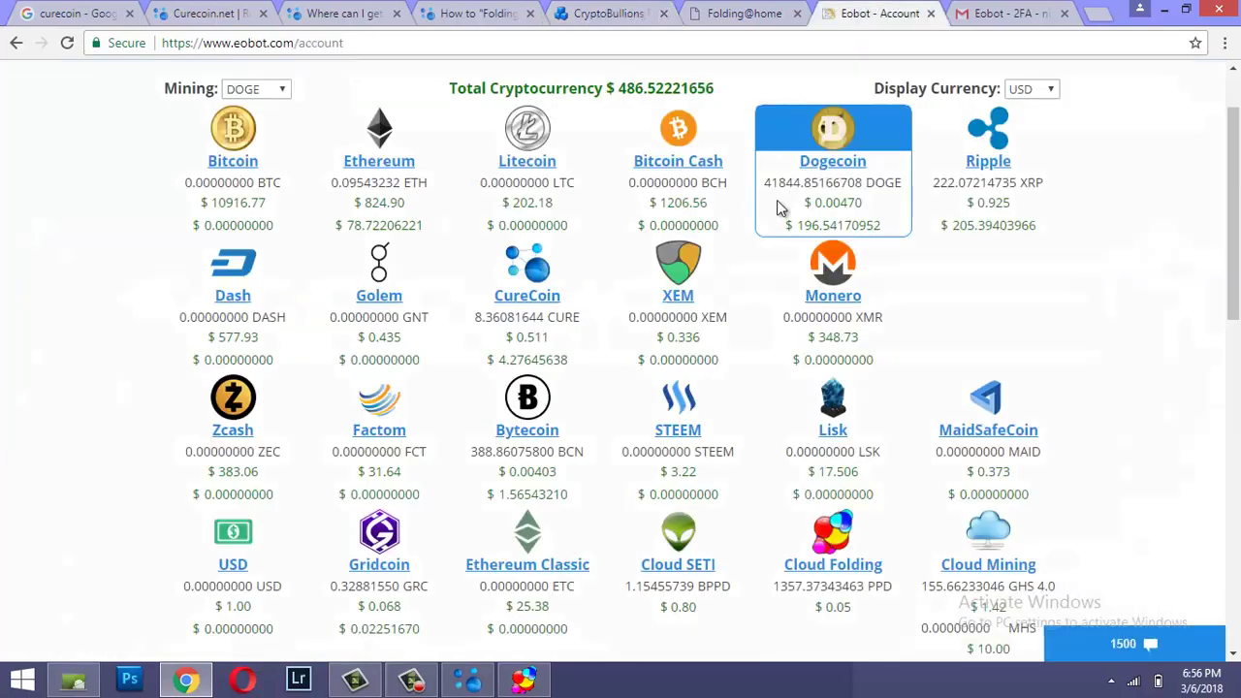
scroll(631, 260, "up", 1)
scroll(631, 260, "down", 1)
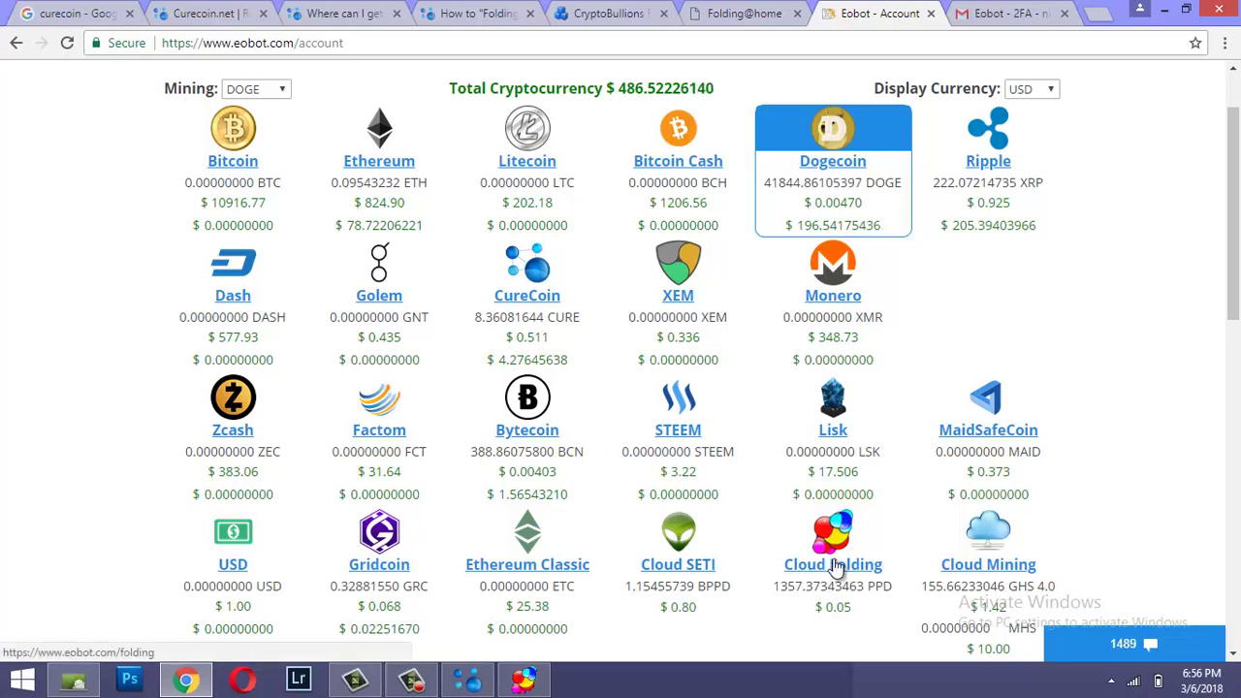
Step: Open Eobot's Cloud Folding page and read its terms, PPD pricing and daily CURE payout per PPD
scroll(835, 567, "down", 2)
left_click(827, 396)
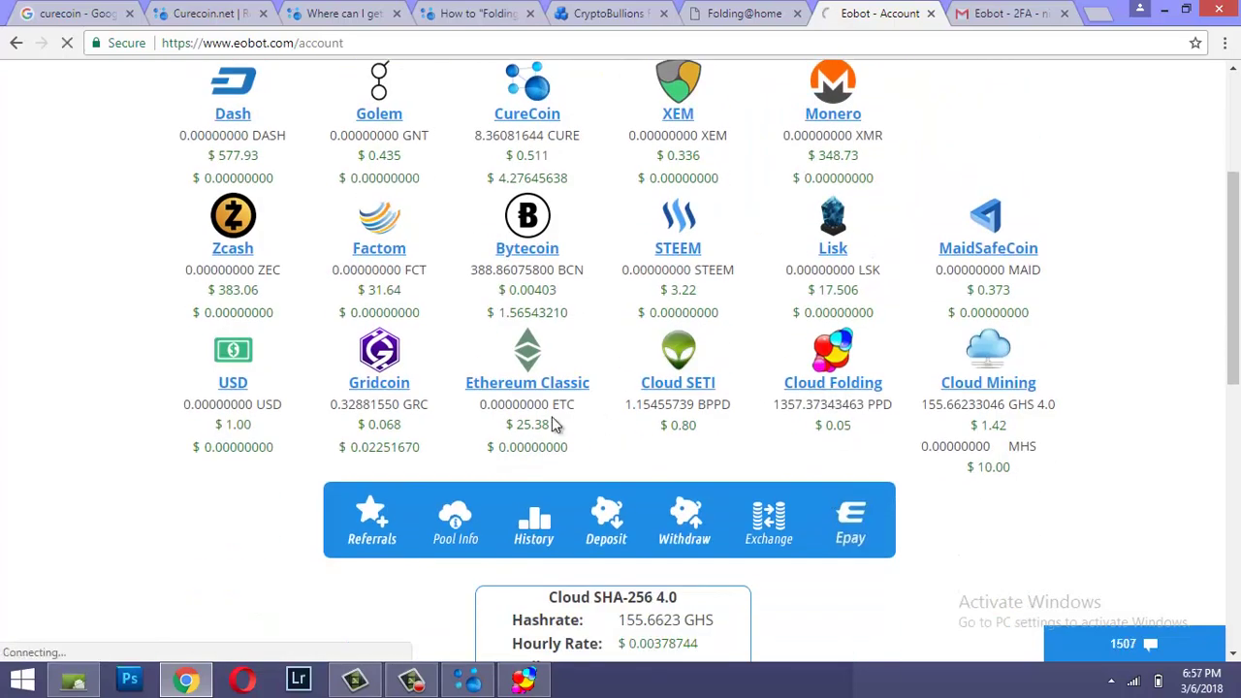
scroll(552, 419, "down", 5)
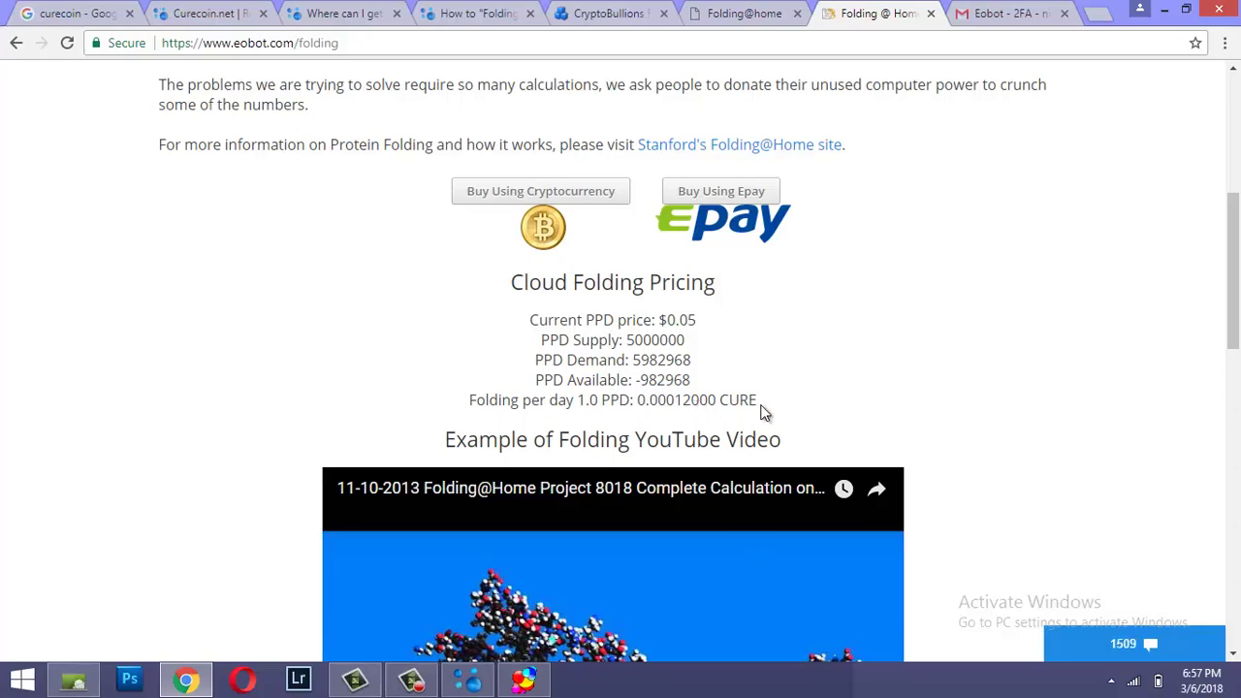
scroll(768, 417, "up", 5)
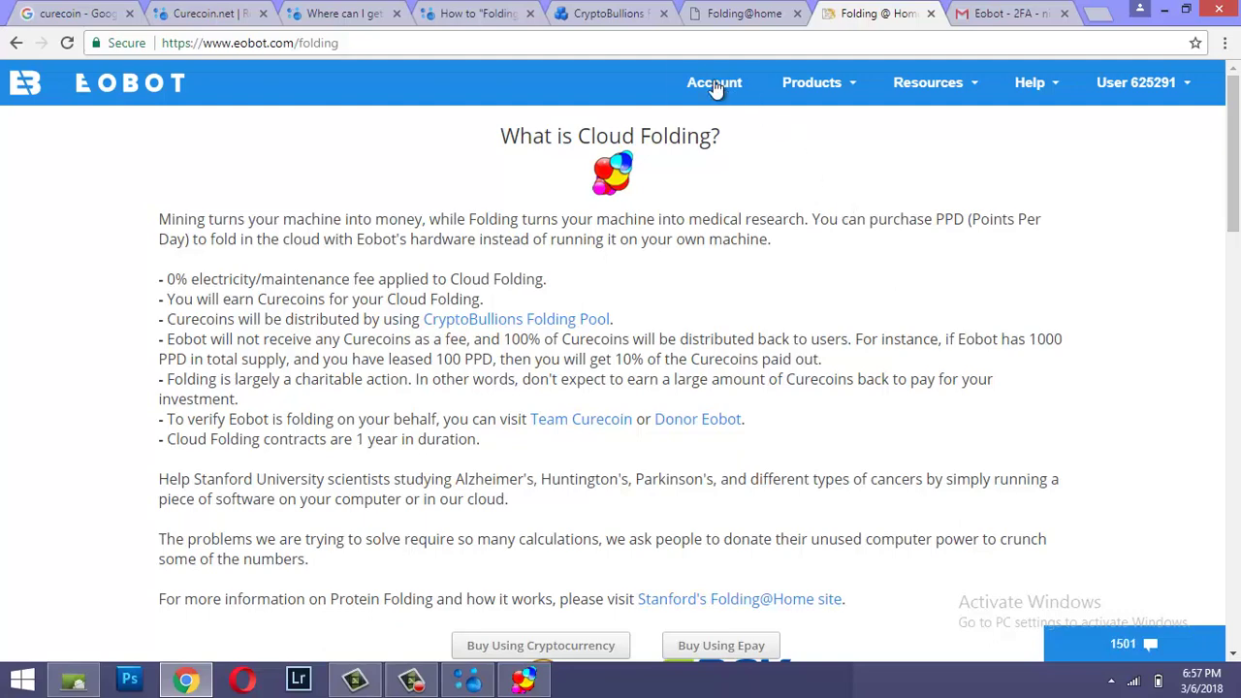
Step: Return to the Eobot account overview and examine the CureCoin balance, Cloud Folding holding and Cloud SHA-256 4.0 rates
left_click(710, 84)
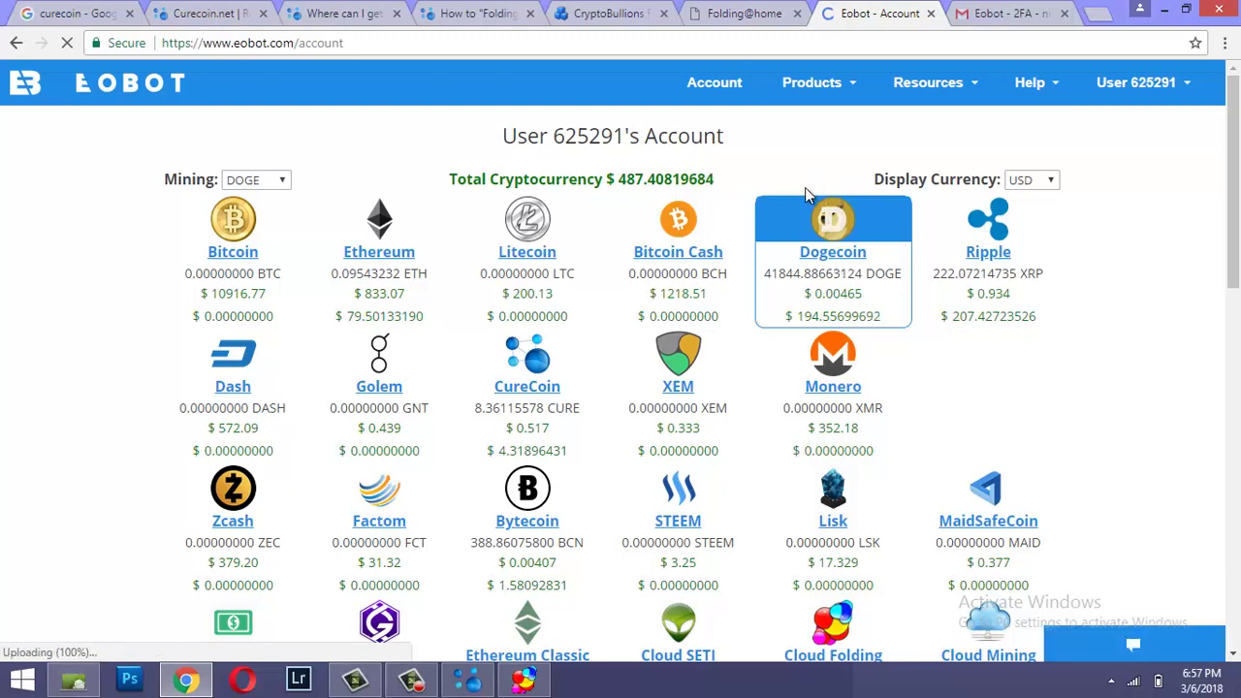
scroll(826, 281, "down", 3)
scroll(831, 318, "down", 1)
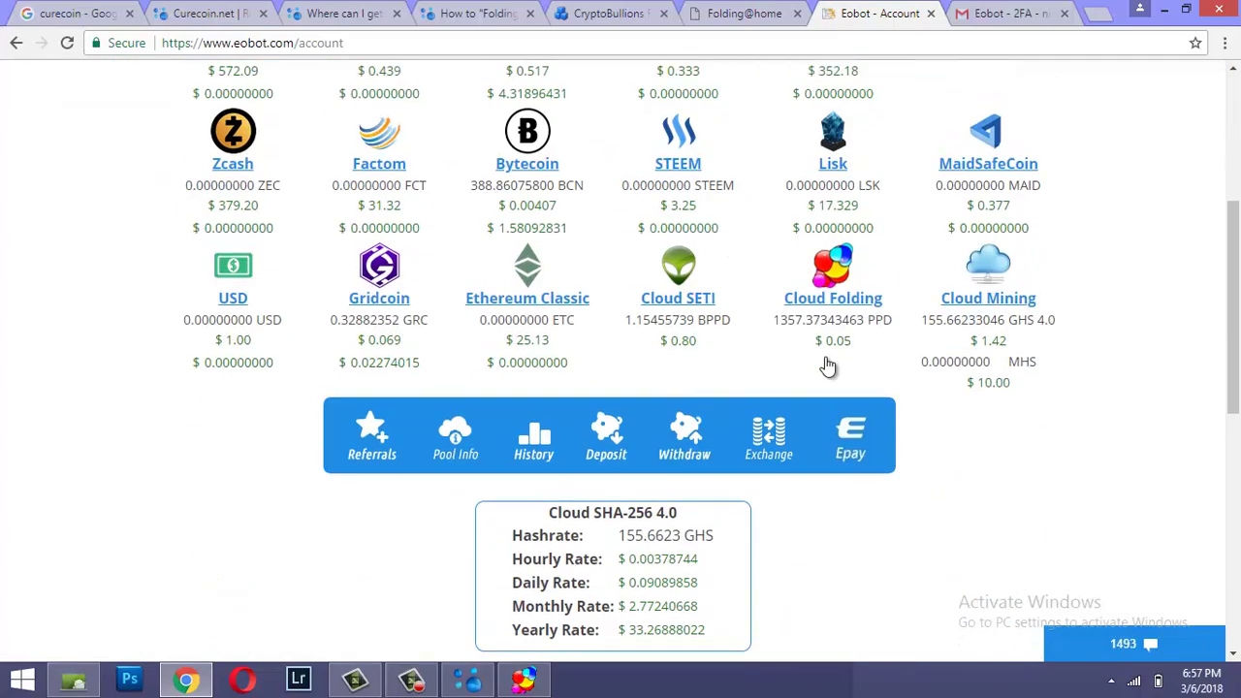
scroll(854, 388, "up", 4)
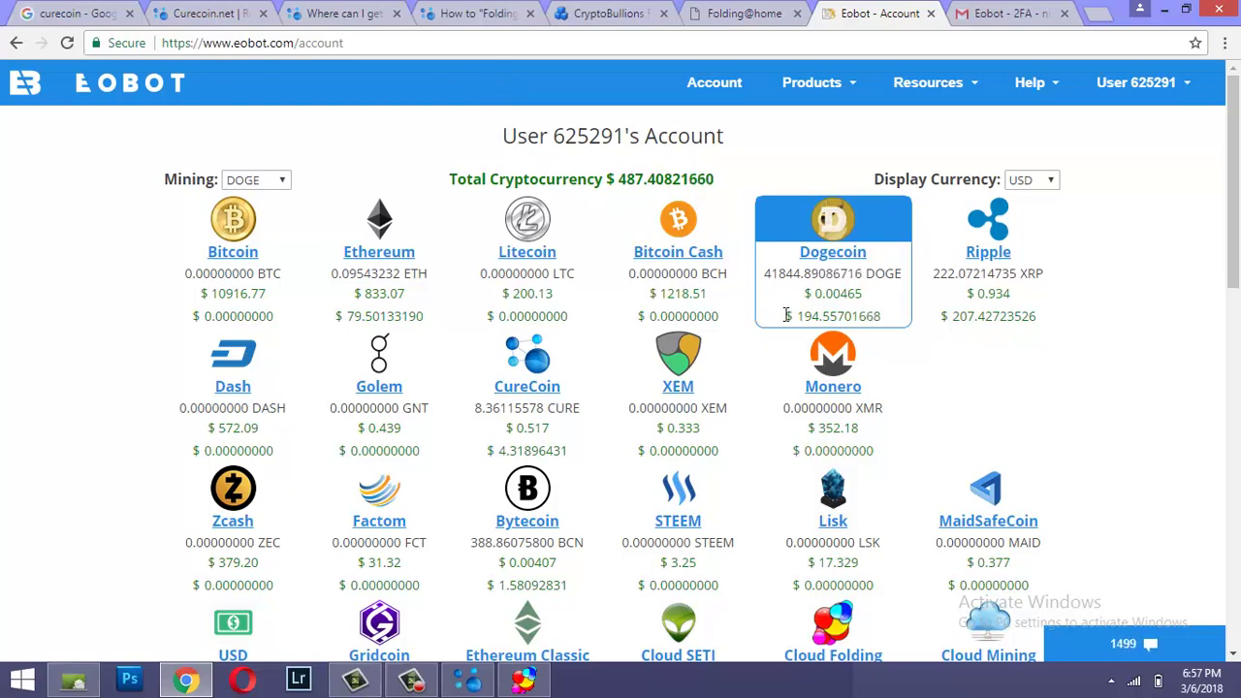
scroll(794, 330, "down", 4)
scroll(737, 359, "up", 4)
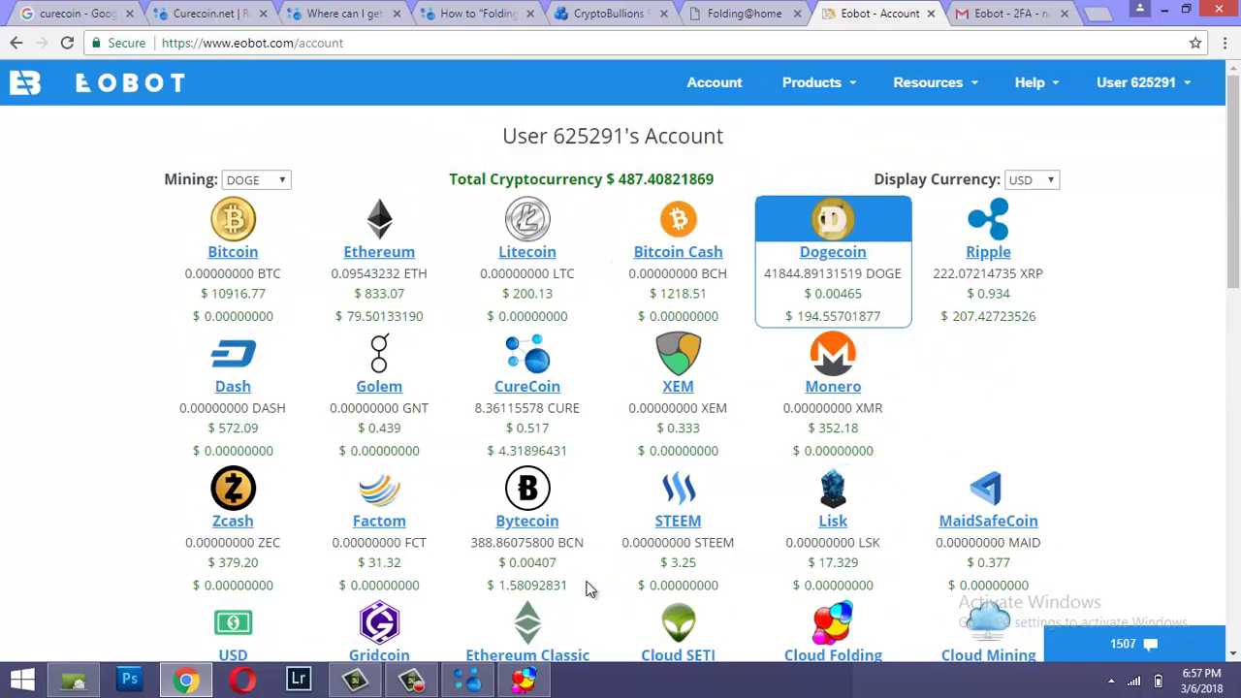